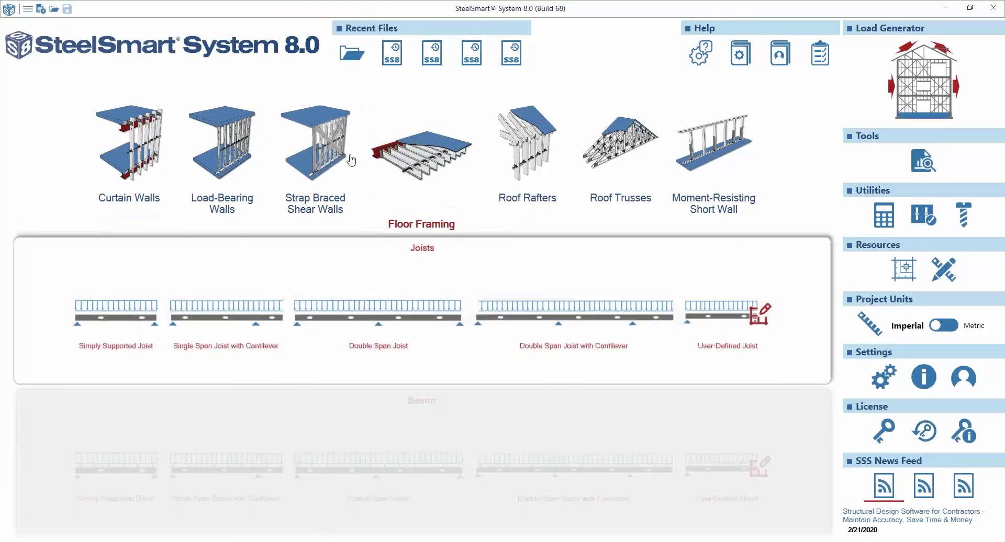
Step: Reveal the Single Stack and Twin Stack StiffWall choices under Strap Braced Shear Walls
{"action": "mouse_move", "coordinate": [344, 146]}
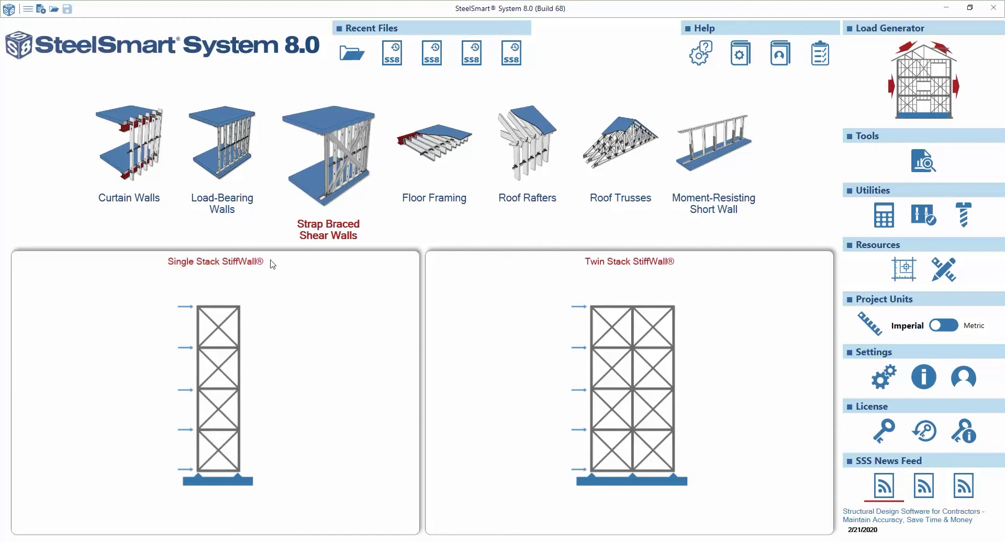
Step: Start a new Single Stack StiffWall with 2 floors and a 10 ft wall width
{"action": "left_click", "coordinate": [226, 328]}
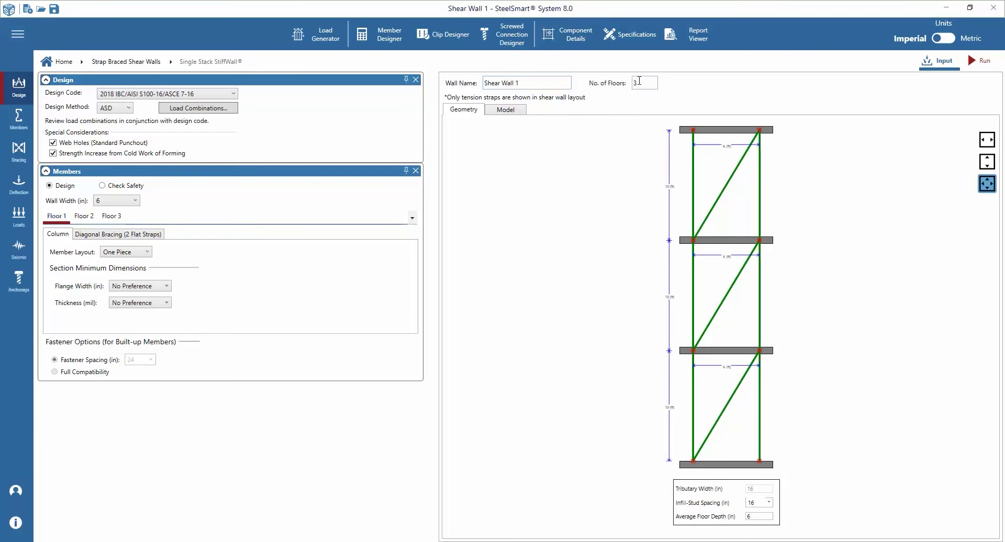
{"action": "double_click", "coordinate": [635, 82]}
{"action": "key", "text": "Return"}
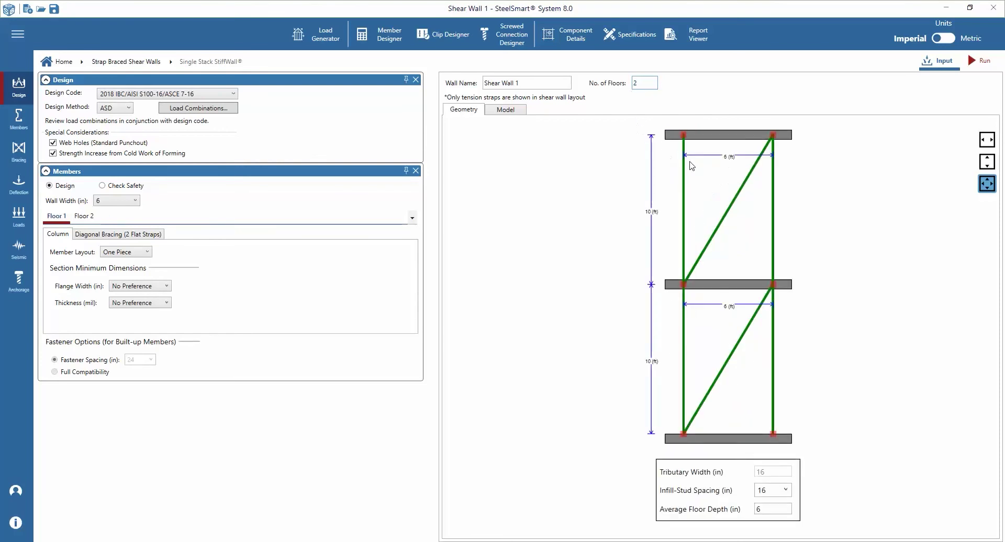
{"action": "double_click", "coordinate": [727, 159]}
{"action": "type", "text": "10"}
{"action": "key", "text": "Return"}
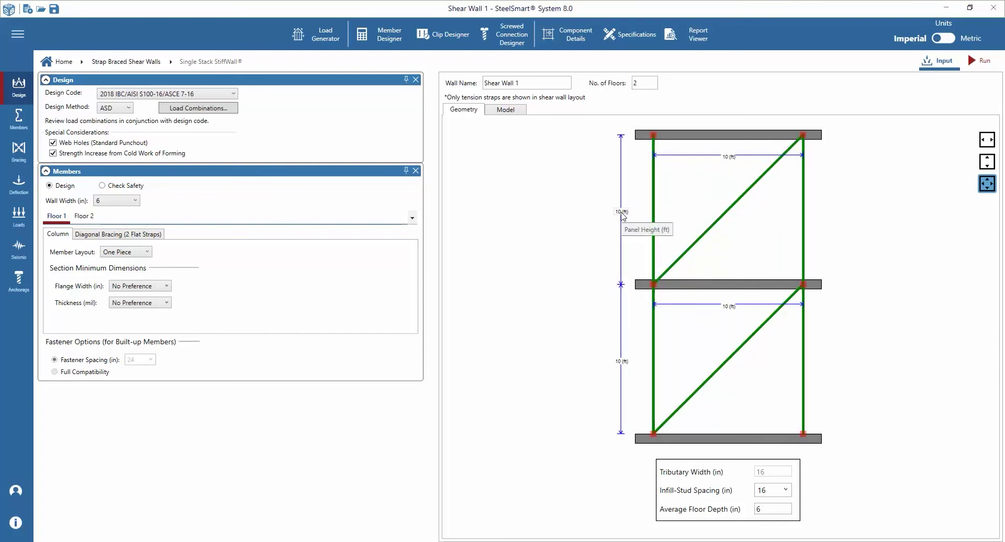
Step: Check the two 10 ft floor heights and set infill-stud spacing to 12 in
{"action": "double_click", "coordinate": [622, 212]}
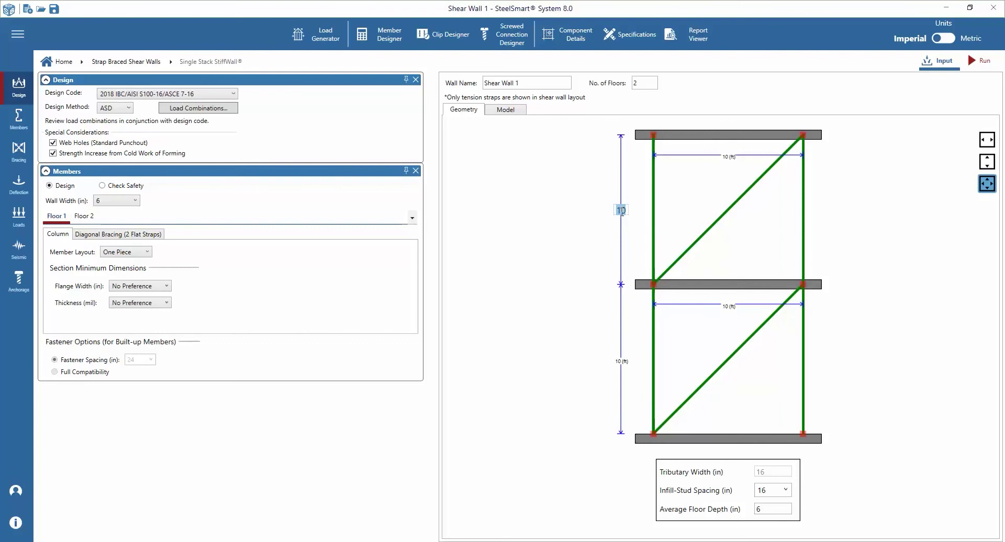
{"action": "double_click", "coordinate": [623, 362]}
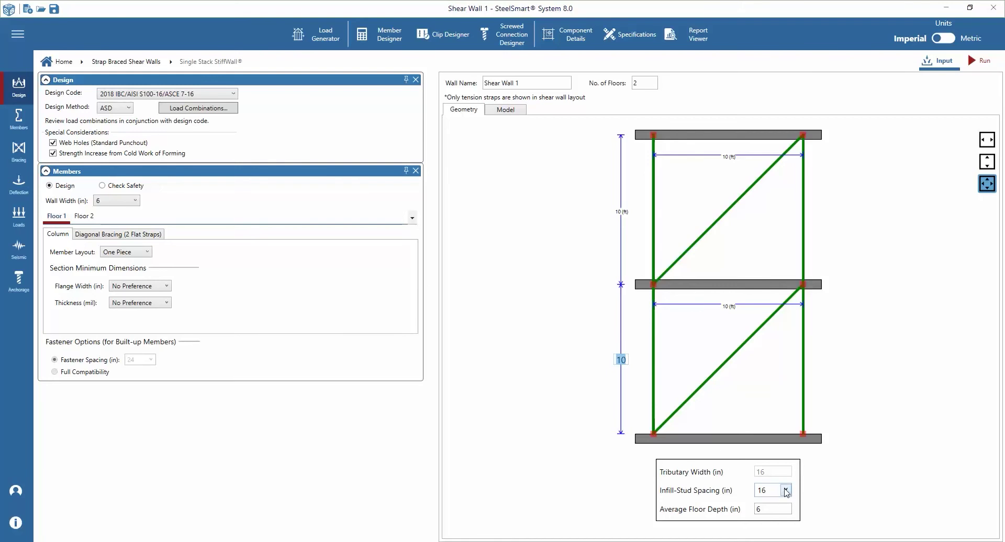
{"action": "left_click", "coordinate": [783, 492]}
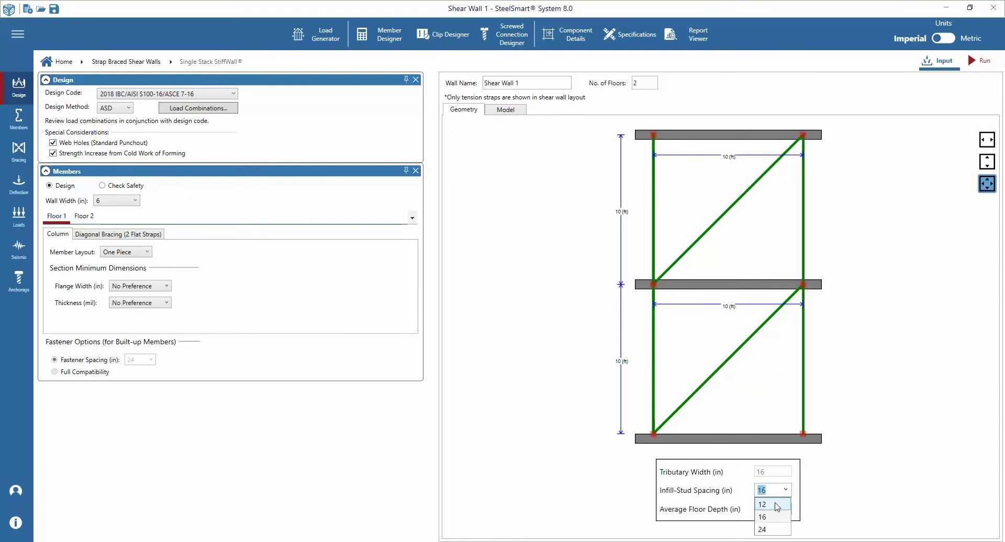
{"action": "key", "text": "Escape"}
{"action": "key", "text": "Up"}
{"action": "left_click", "coordinate": [772, 511]}
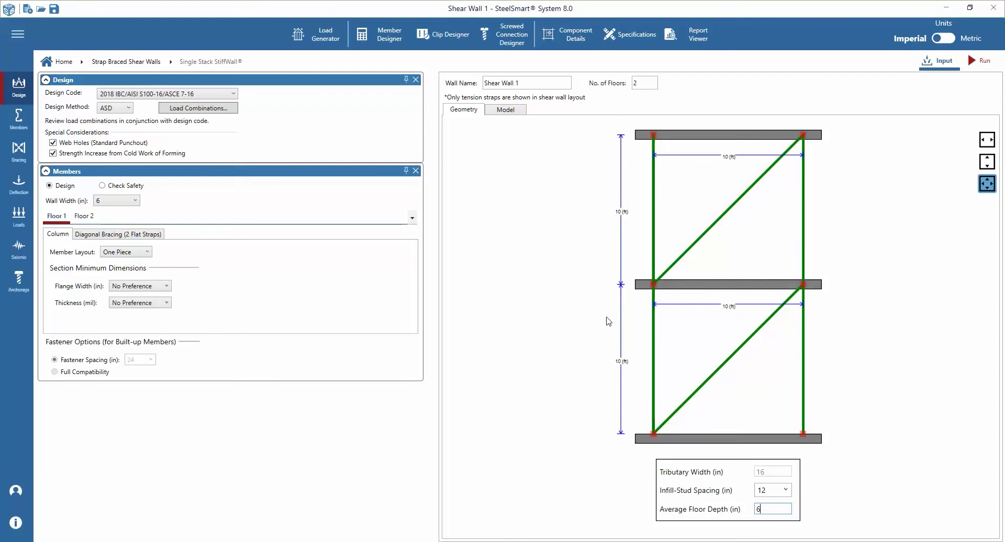
Step: Use the 2015 IBC/AISI S100-12/ASCE 7-10 design code with the LRFD method
{"action": "left_click", "coordinate": [182, 97]}
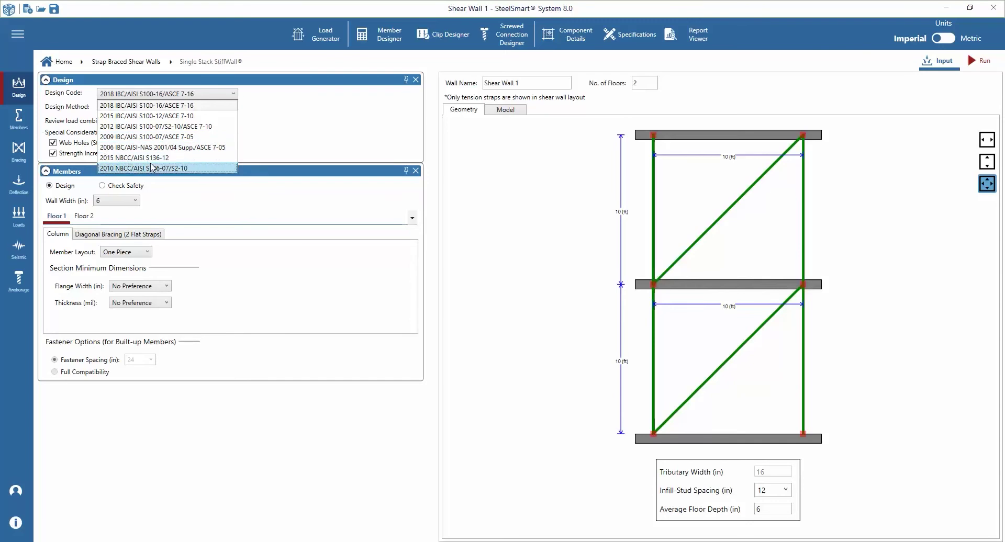
{"action": "left_click", "coordinate": [148, 116]}
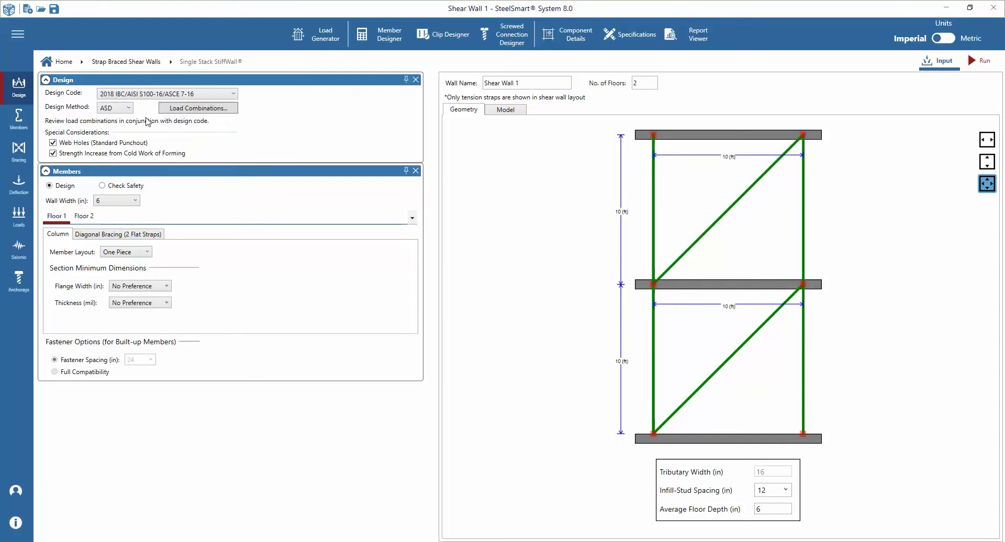
{"action": "left_click", "coordinate": [119, 109]}
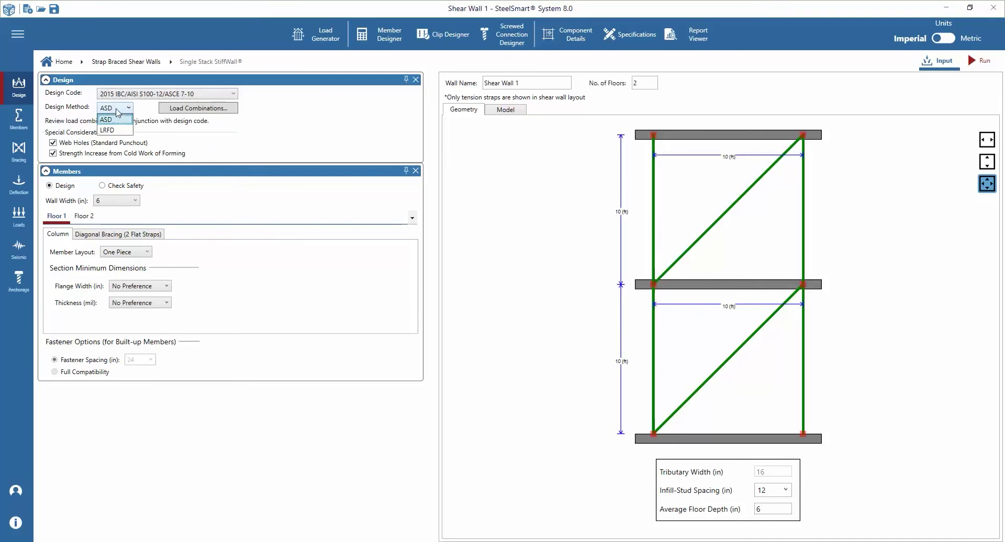
{"action": "left_click", "coordinate": [111, 130]}
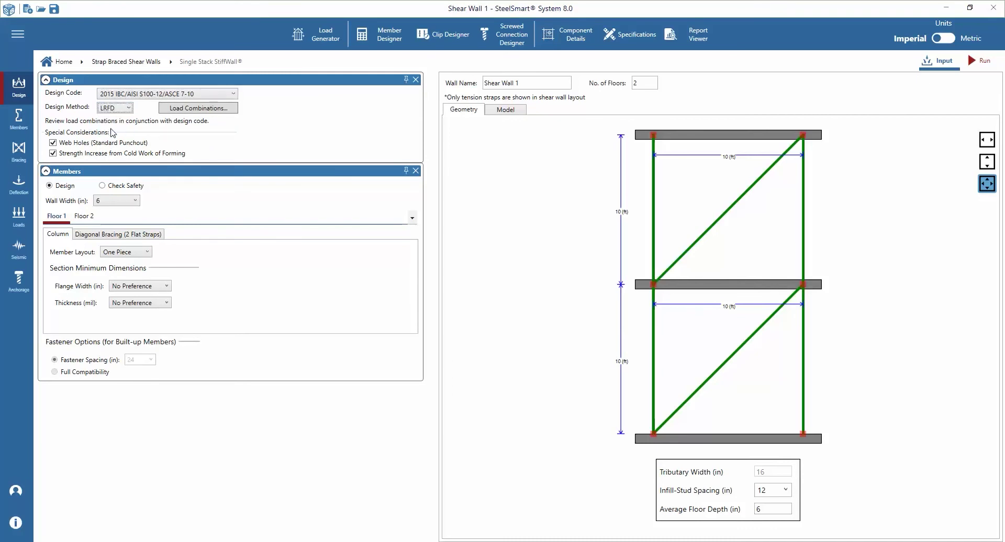
{"action": "left_click", "coordinate": [177, 110]}
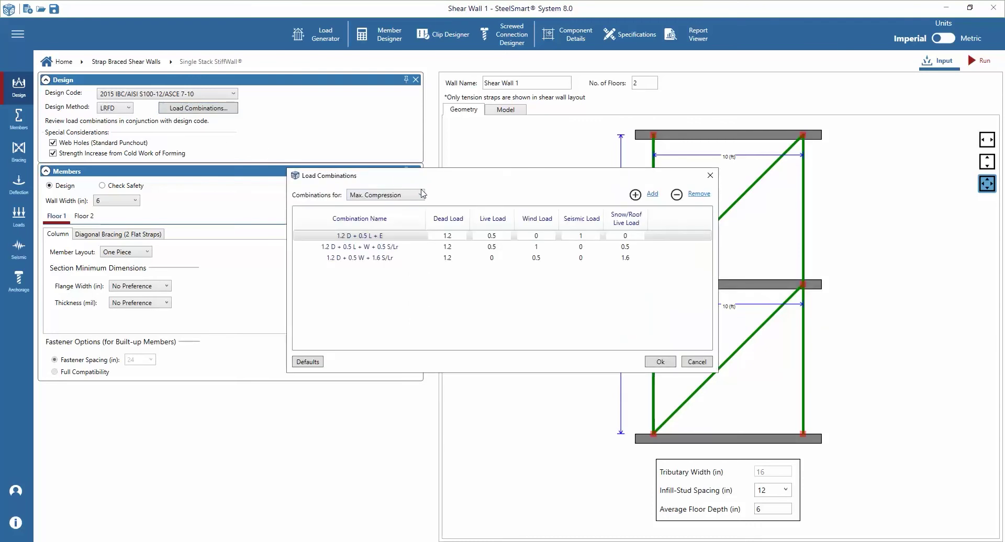
Step: Review the Lateral Deflection and Uplift Dead Load combinations, adding then removing an Uplift D + W row
{"action": "left_click", "coordinate": [410, 195]}
{"action": "left_click", "coordinate": [385, 215]}
{"action": "left_click", "coordinate": [382, 197]}
{"action": "left_click", "coordinate": [379, 229]}
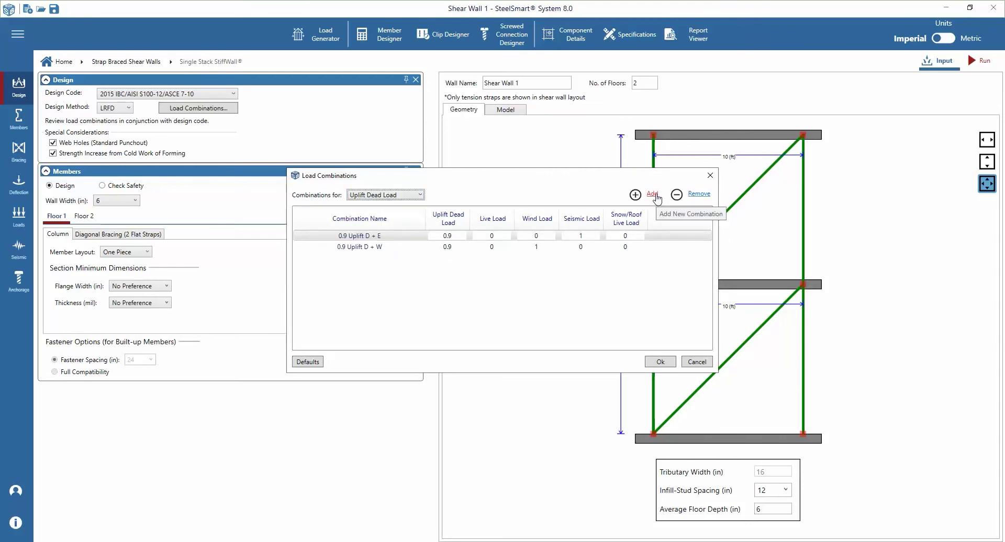
{"action": "left_click", "coordinate": [654, 195]}
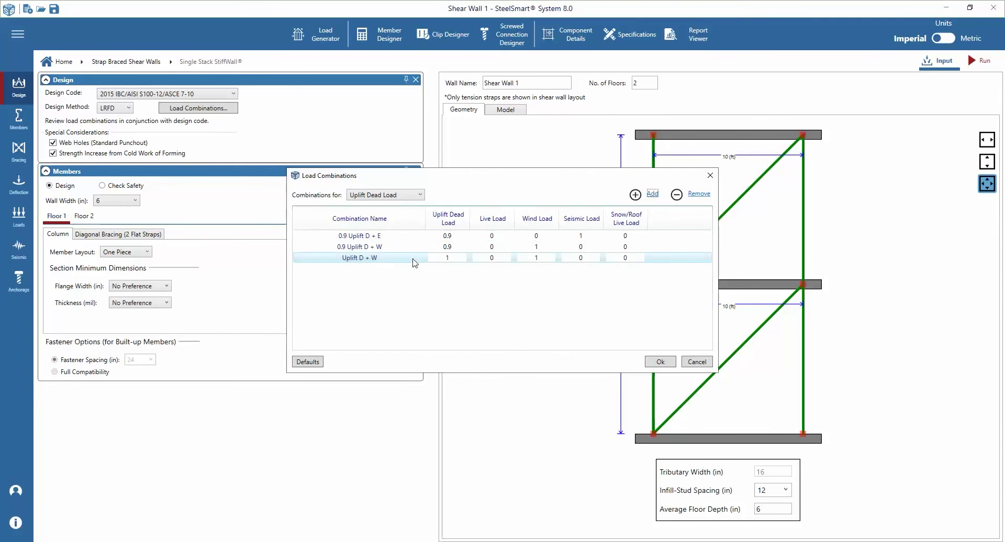
{"action": "left_click", "coordinate": [696, 195]}
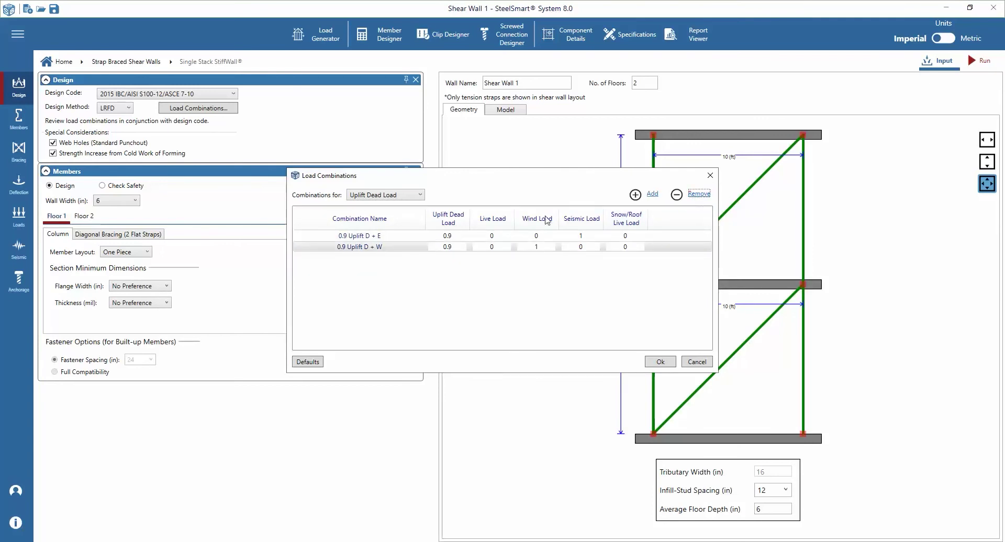
Step: Delete the 1.2 D + 0.5 W + 1.6 S/Lr combination and zero the live and snow factors
{"action": "left_click", "coordinate": [385, 194]}
{"action": "left_click", "coordinate": [389, 207]}
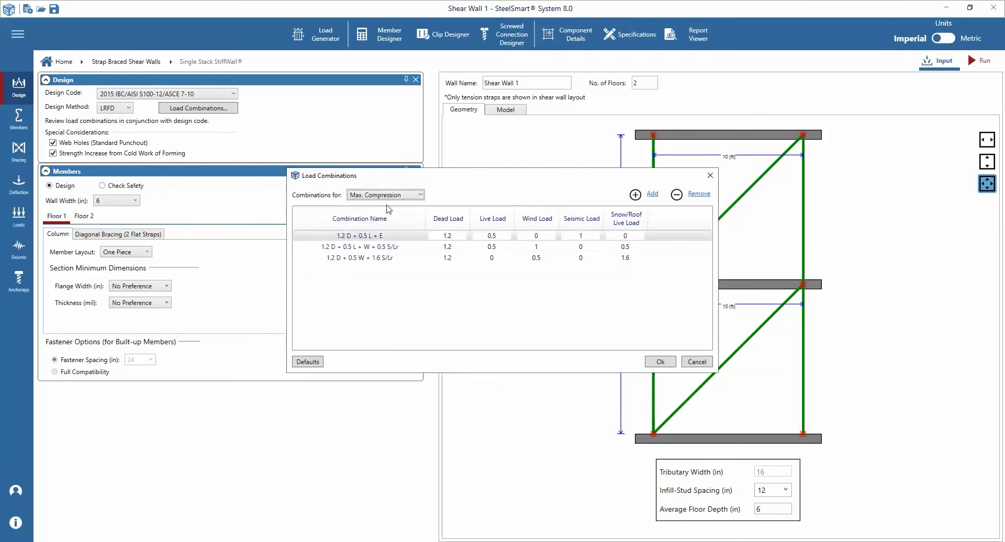
{"action": "left_click", "coordinate": [389, 257]}
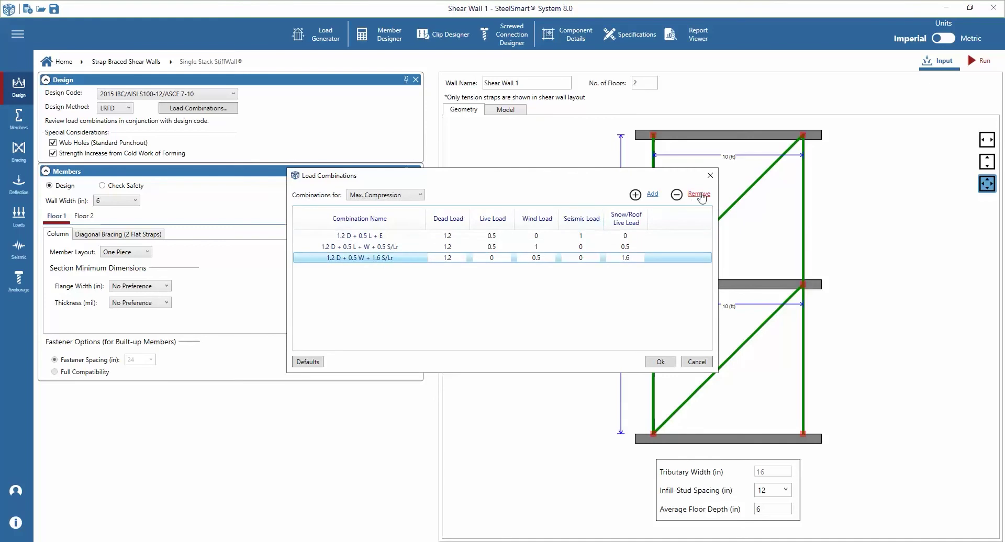
{"action": "left_click", "coordinate": [706, 195]}
{"action": "left_click", "coordinate": [504, 239]}
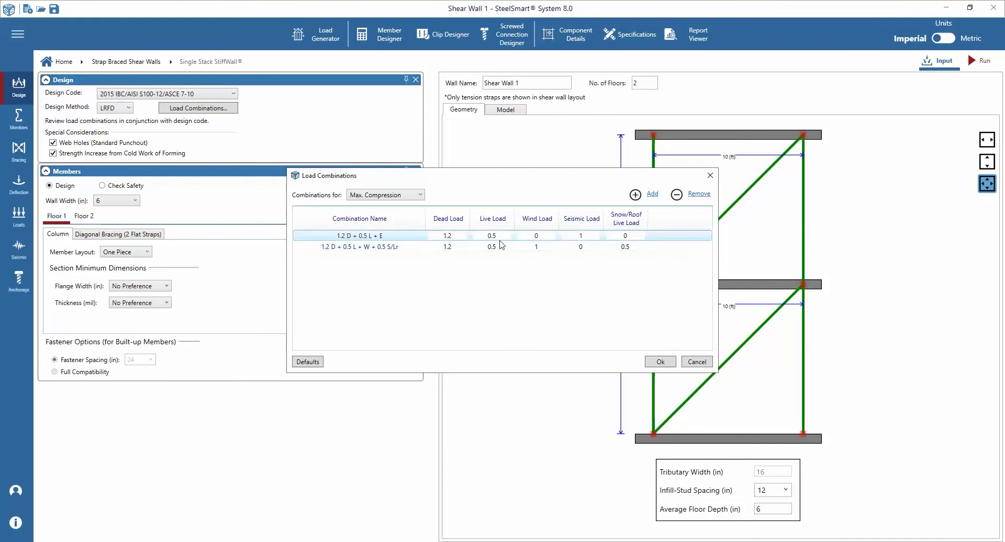
{"action": "left_click", "coordinate": [475, 237]}
{"action": "type", "text": "0"}
{"action": "left_click", "coordinate": [476, 246]}
{"action": "left_click", "coordinate": [477, 246]}
{"action": "type", "text": "0"}
{"action": "left_click", "coordinate": [614, 246]}
{"action": "left_click", "coordinate": [607, 236]}
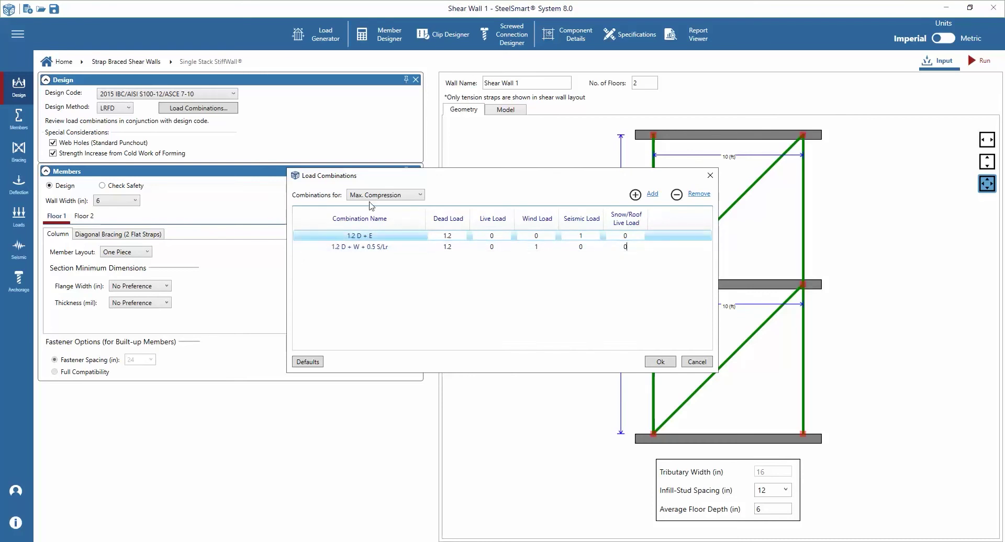
Step: Set both uplift combinations' dead load factor to 1.2 and save the combinations
{"action": "left_click", "coordinate": [370, 196]}
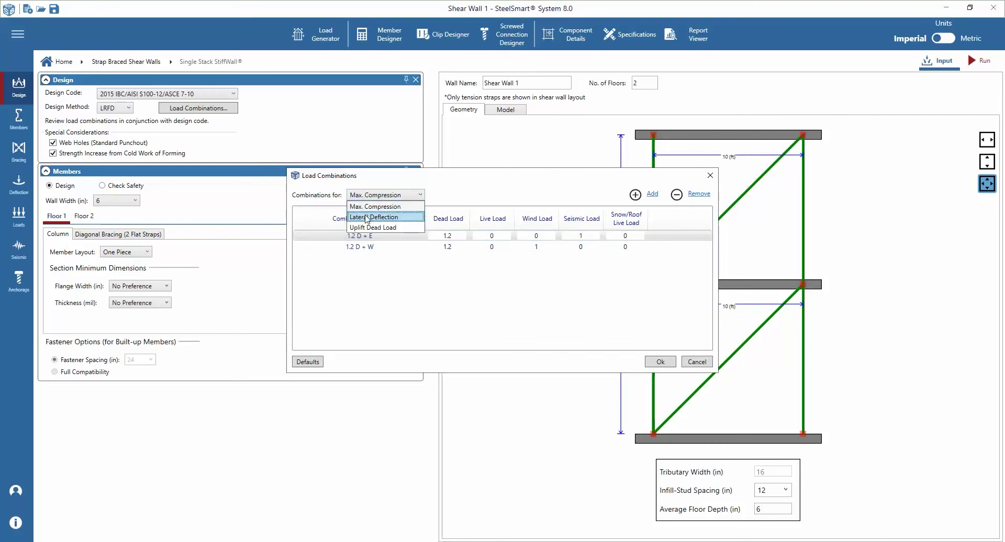
{"action": "left_click", "coordinate": [368, 217]}
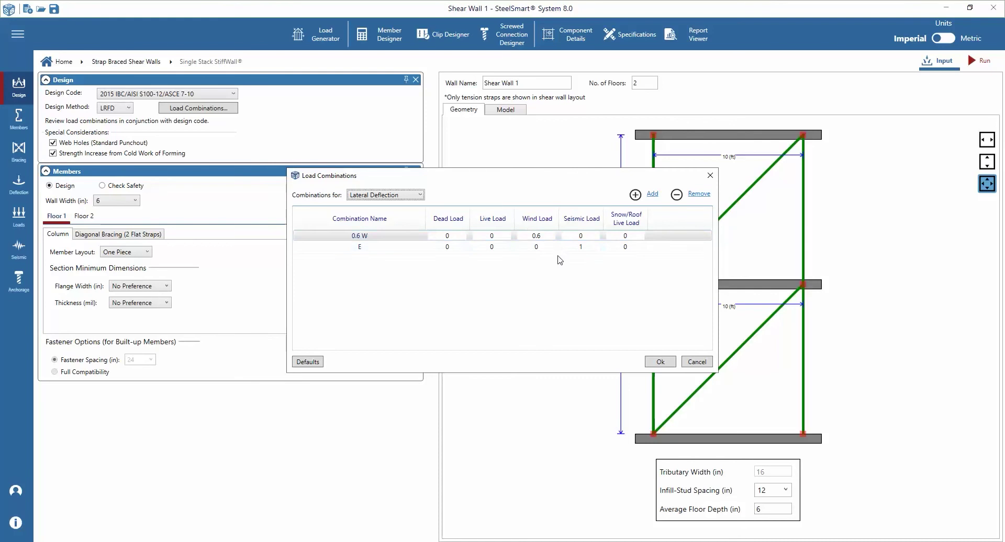
{"action": "left_click", "coordinate": [385, 196]}
{"action": "left_click", "coordinate": [375, 228]}
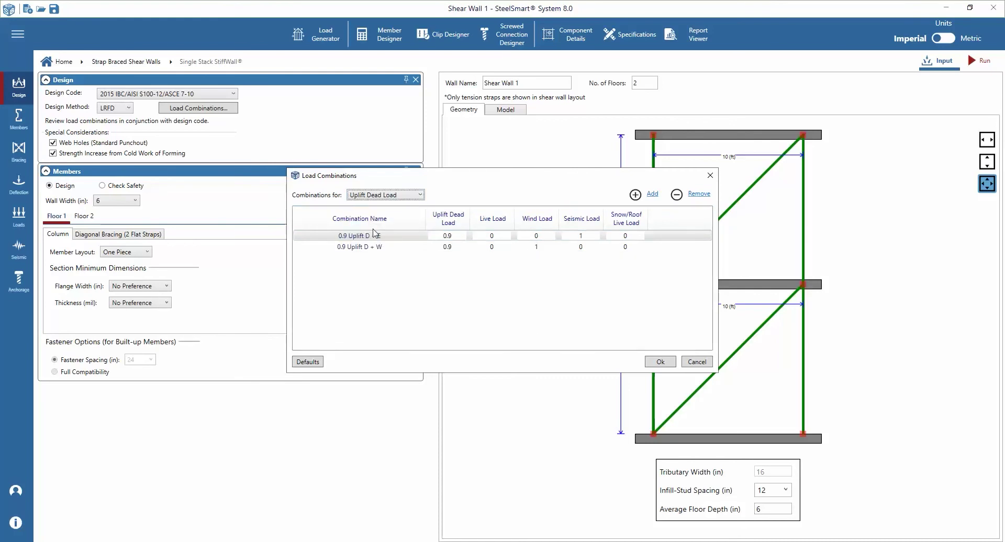
{"action": "left_click", "coordinate": [454, 237]}
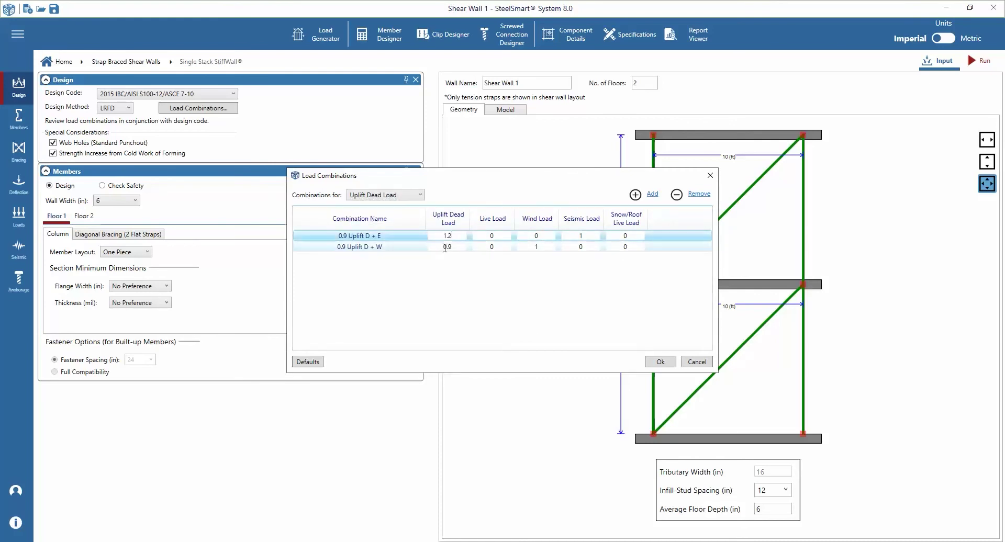
{"action": "left_click", "coordinate": [440, 246]}
{"action": "left_click_drag", "start_coordinate": [451, 247], "coordinate": [431, 244]}
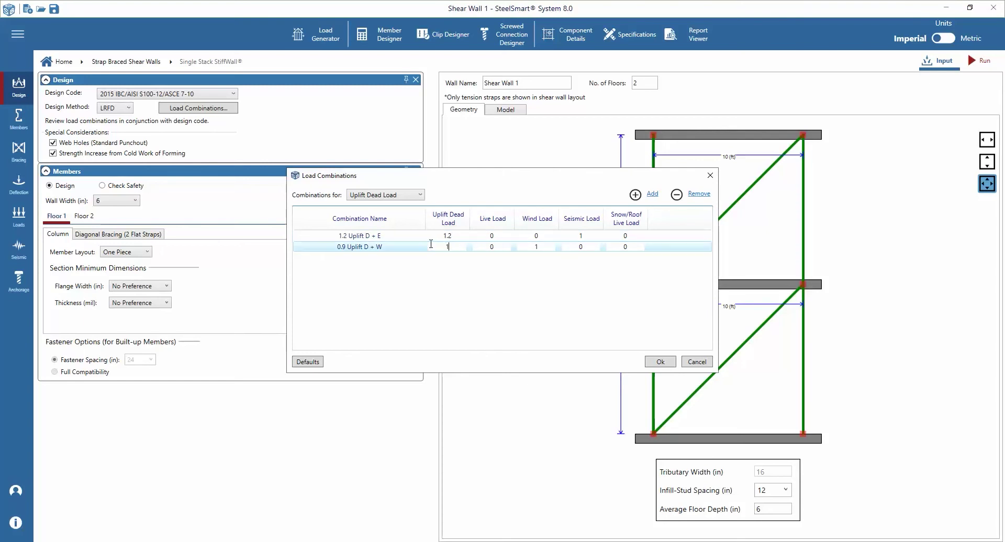
{"action": "type", "text": "1.2"}
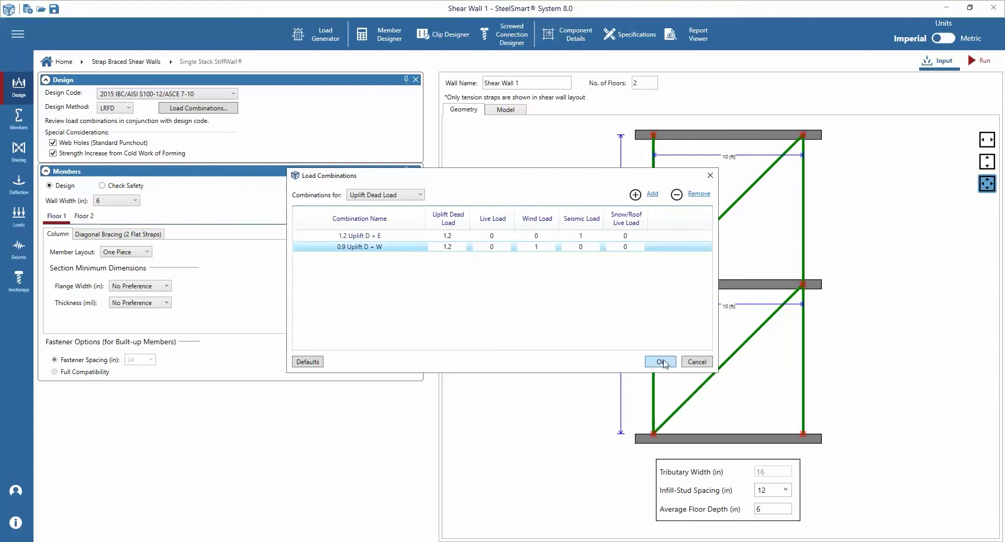
{"action": "left_click", "coordinate": [662, 363]}
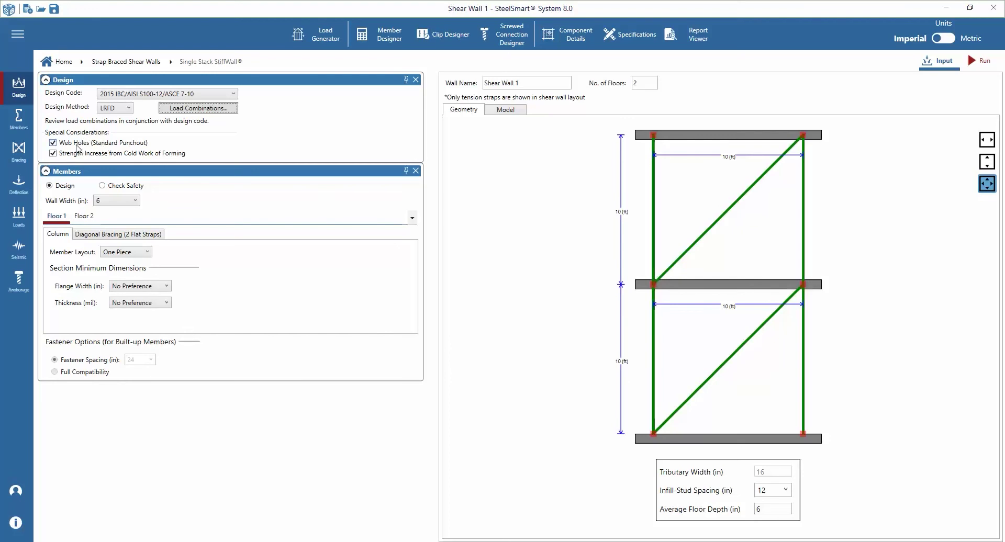
{"action": "left_click", "coordinate": [53, 145]}
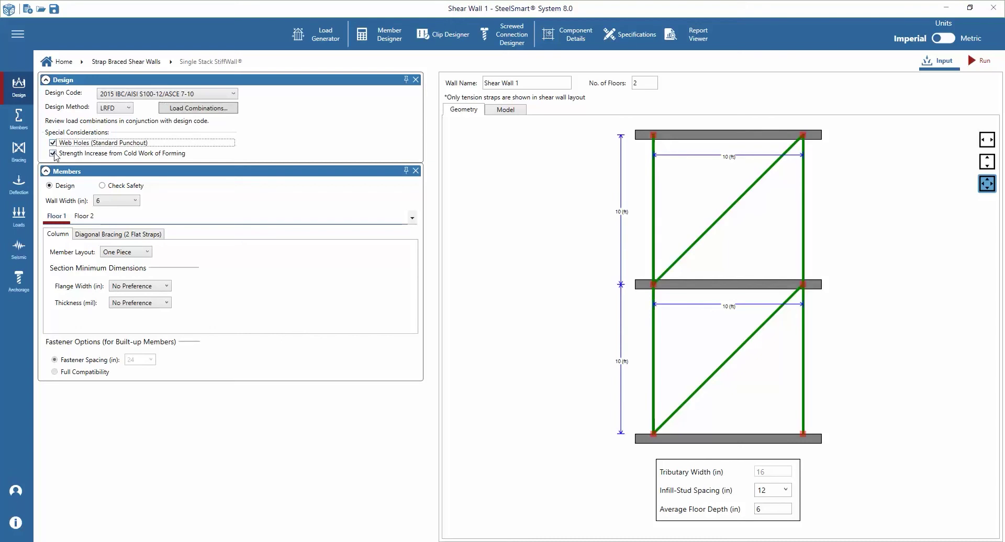
{"action": "left_click", "coordinate": [53, 154]}
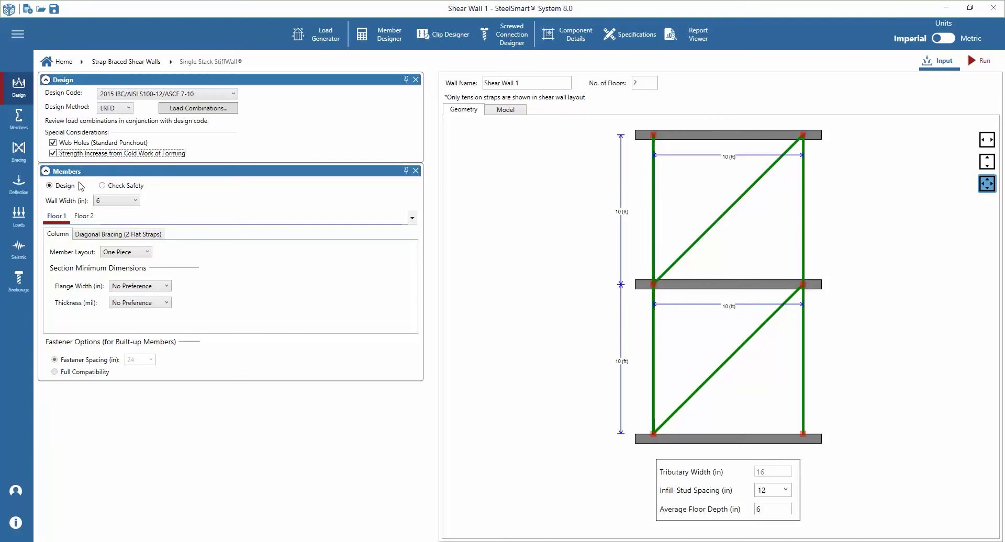
{"action": "left_click", "coordinate": [109, 186]}
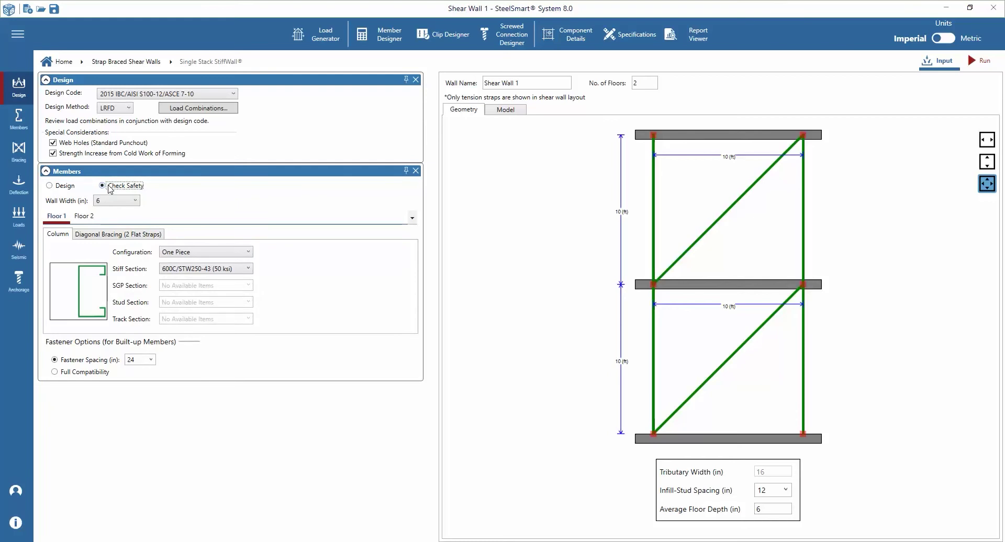
{"action": "left_click", "coordinate": [62, 186]}
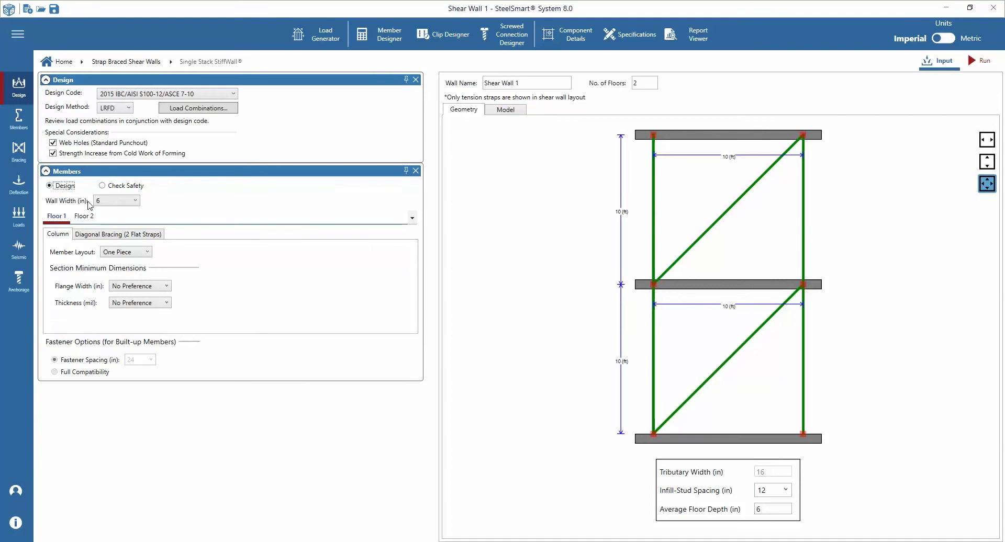
Step: Set the wall width to 8 in, keeping columns as One Piece members
{"action": "left_click", "coordinate": [107, 204]}
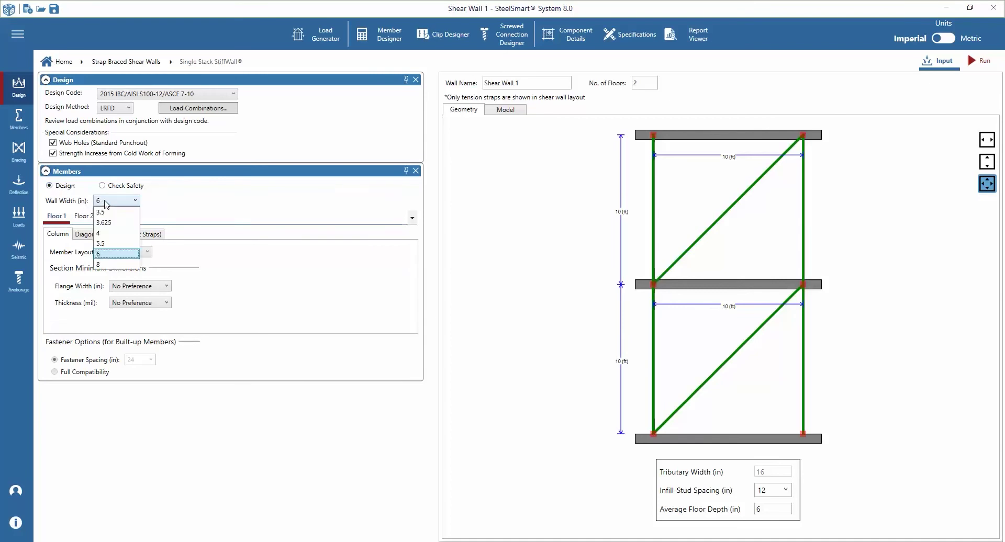
{"action": "left_click", "coordinate": [101, 264]}
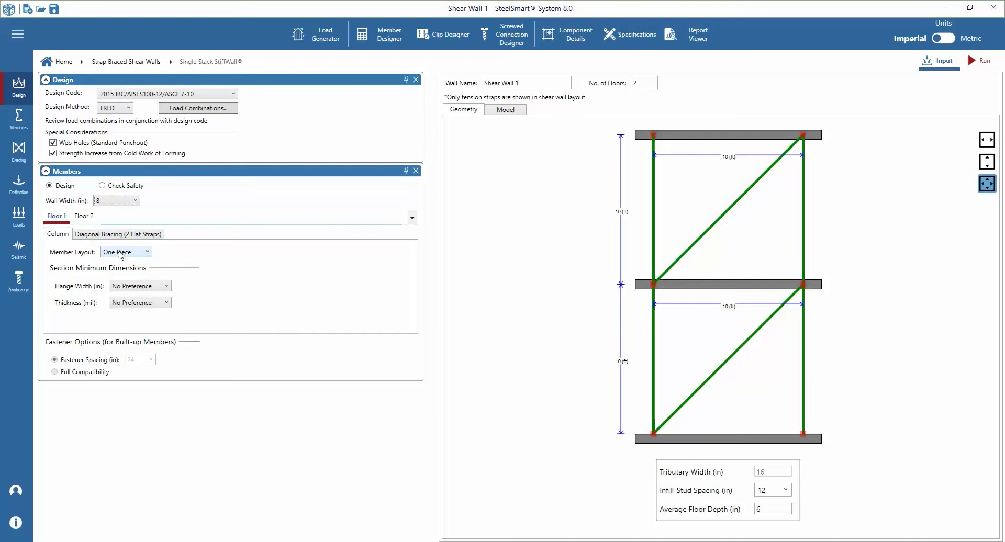
{"action": "left_click", "coordinate": [120, 253]}
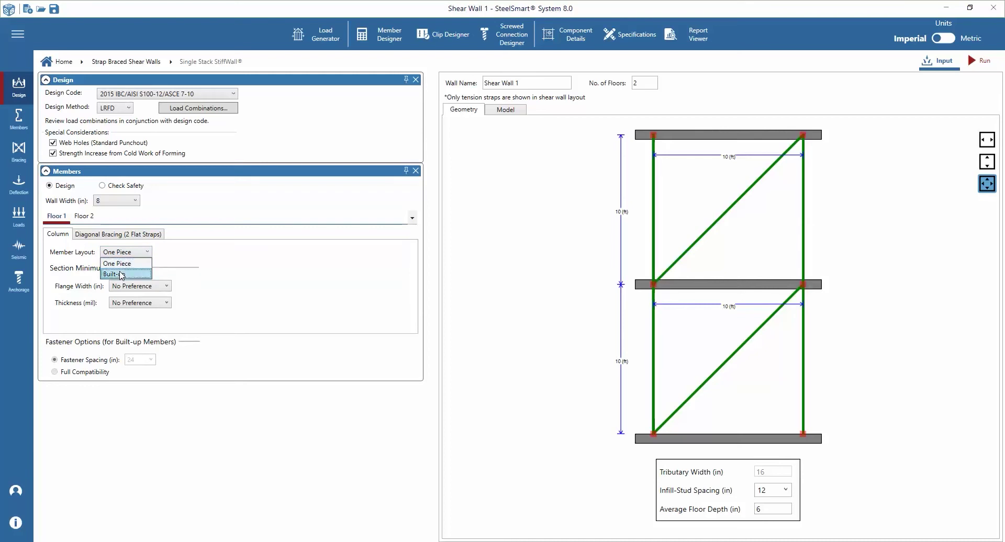
{"action": "left_click", "coordinate": [121, 274]}
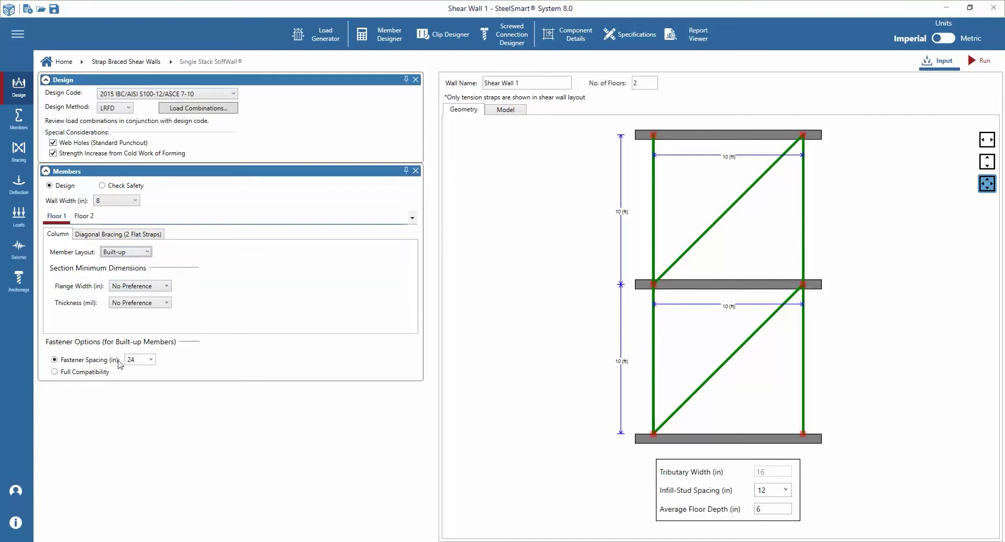
{"action": "left_click", "coordinate": [122, 253]}
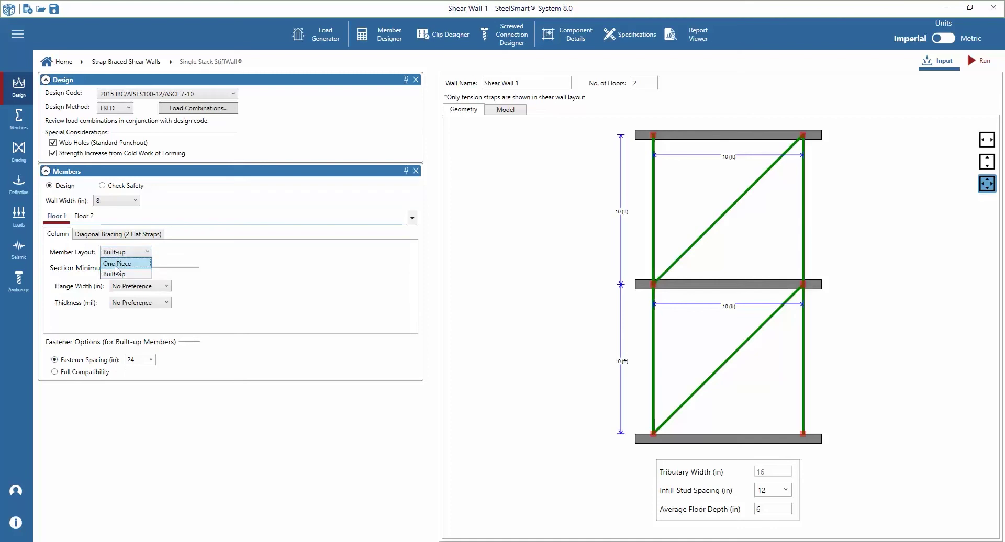
{"action": "left_click", "coordinate": [116, 265]}
Step: Keep Floor 1's minimum diagonal strap at 4" x 54 mils
{"action": "left_click", "coordinate": [103, 235]}
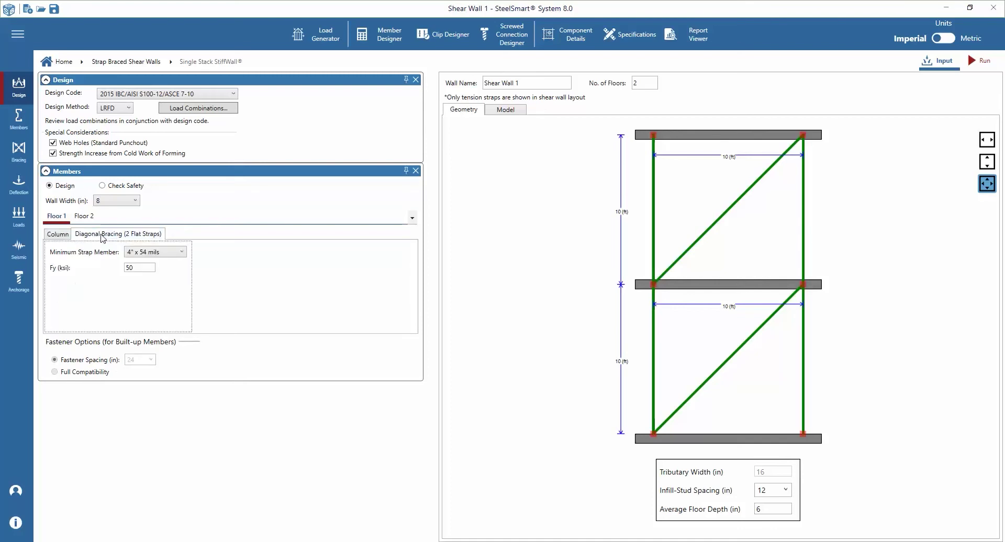
{"action": "left_click", "coordinate": [140, 252]}
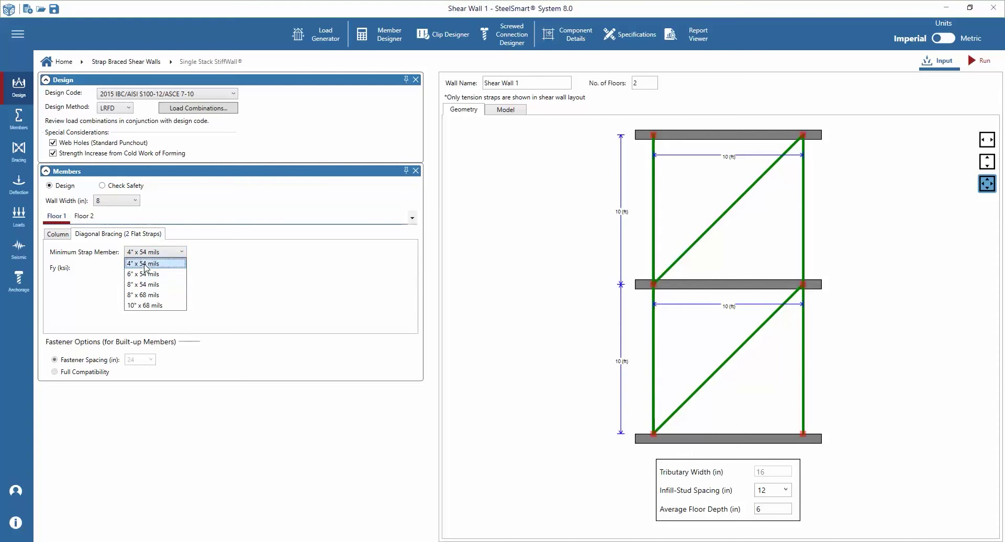
{"action": "left_click", "coordinate": [142, 263]}
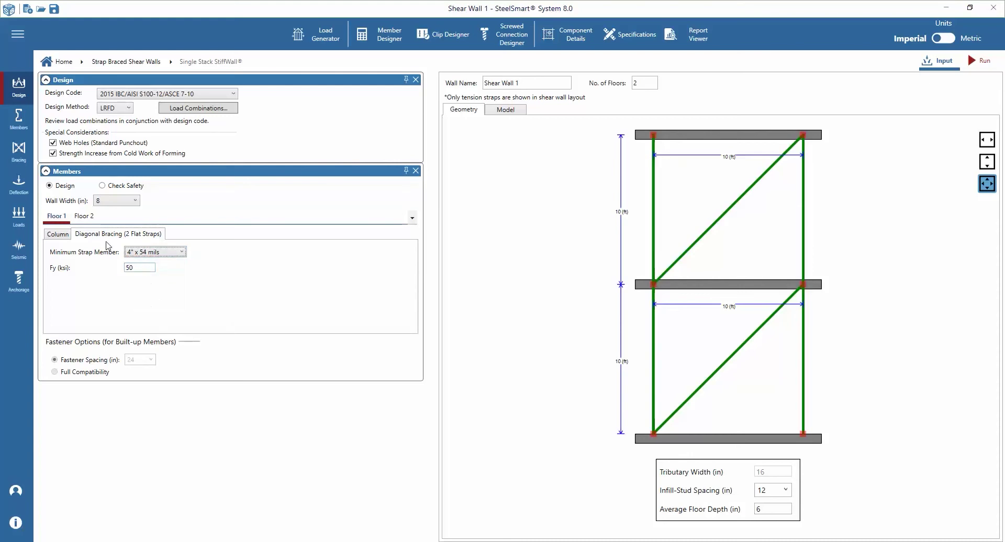
Step: Review Floor 2's strap and column settings, leaving flange width and thickness at No Preference
{"action": "left_click", "coordinate": [85, 217]}
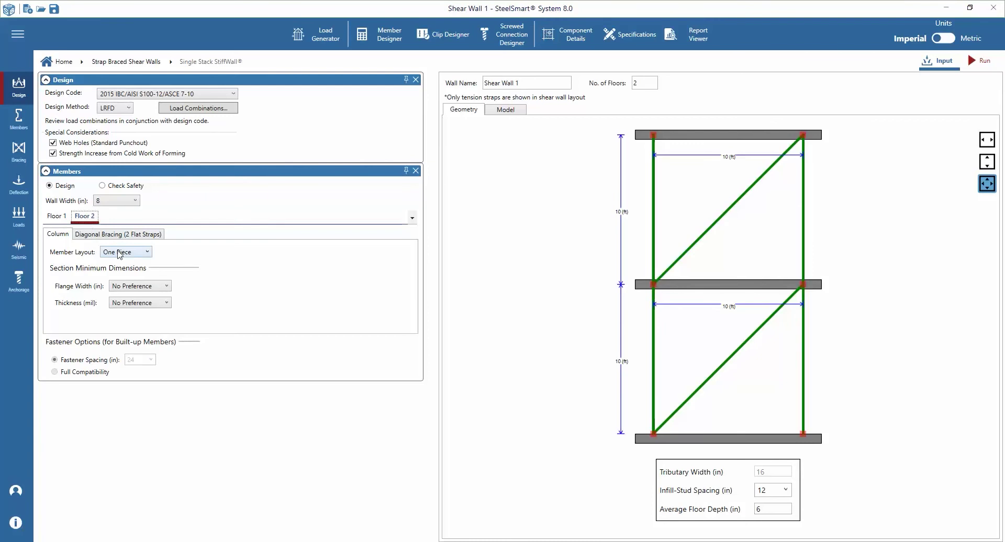
{"action": "left_click", "coordinate": [114, 236]}
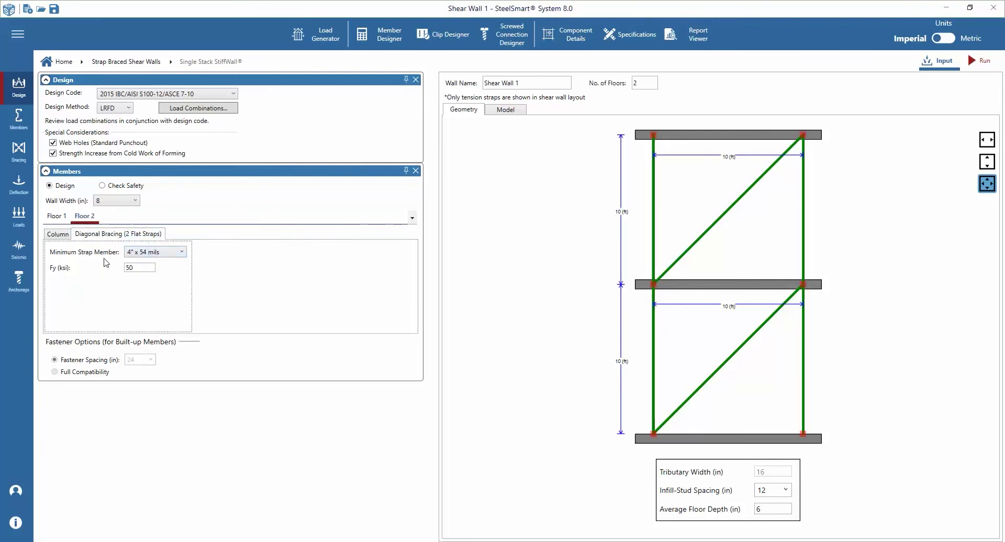
{"action": "left_click", "coordinate": [58, 236]}
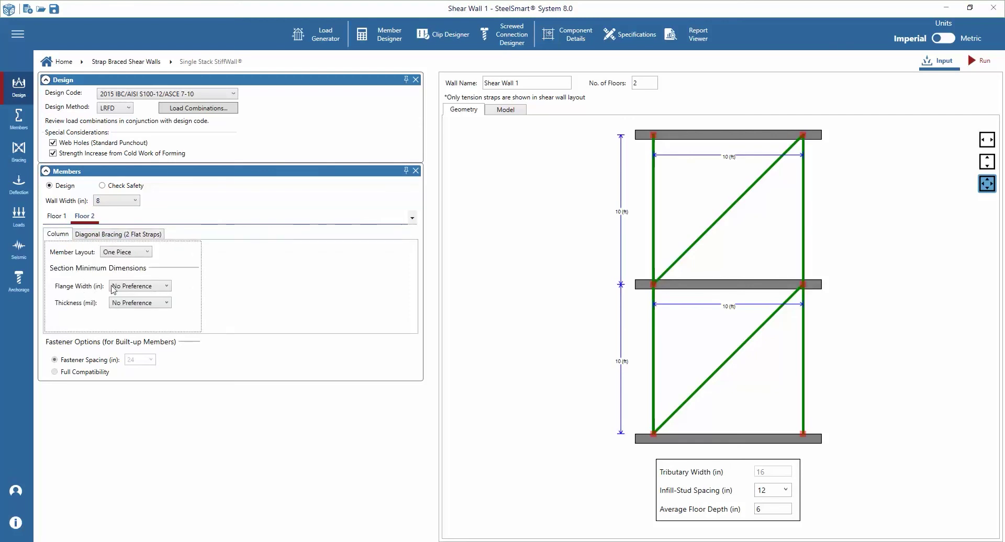
{"action": "left_click", "coordinate": [136, 286]}
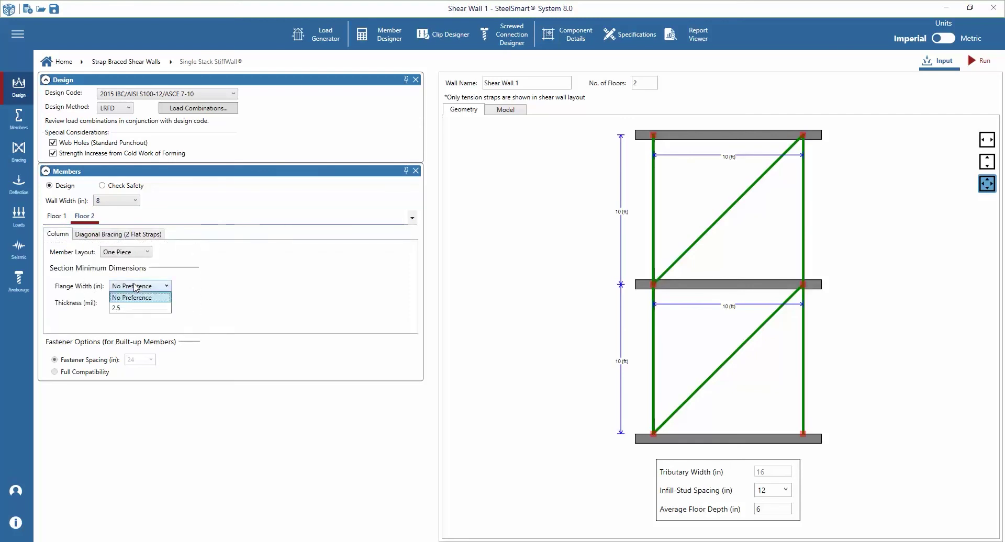
{"action": "left_click", "coordinate": [127, 299]}
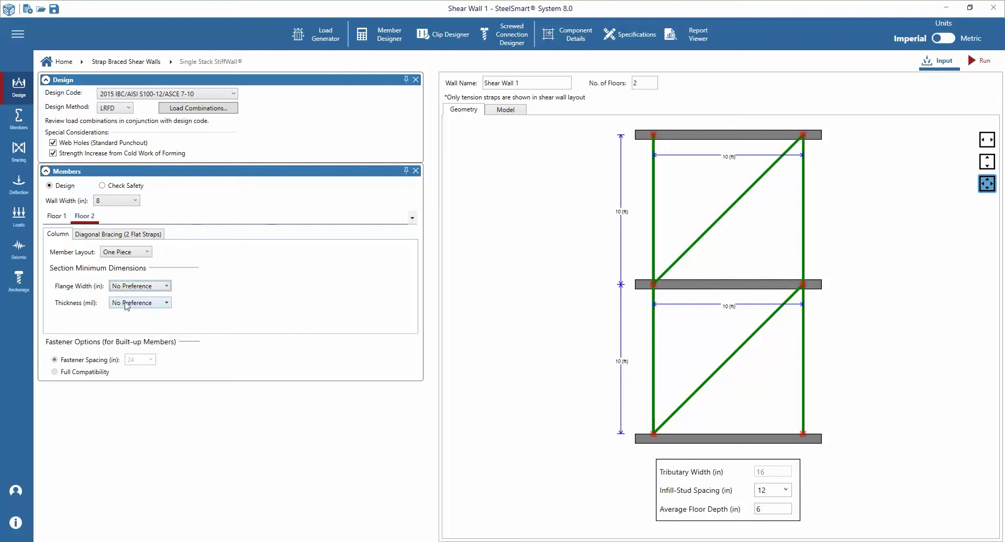
{"action": "left_click", "coordinate": [127, 303]}
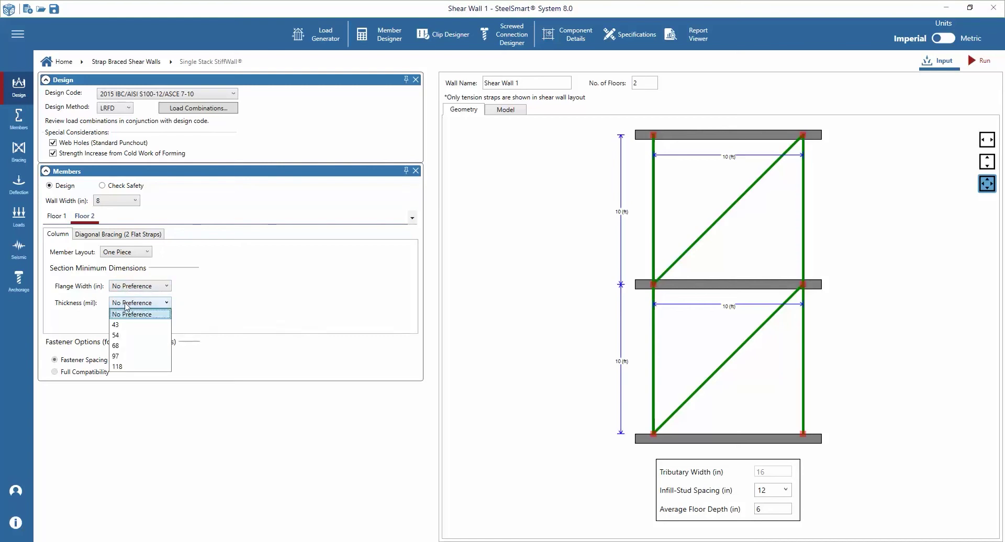
{"action": "left_click", "coordinate": [126, 304]}
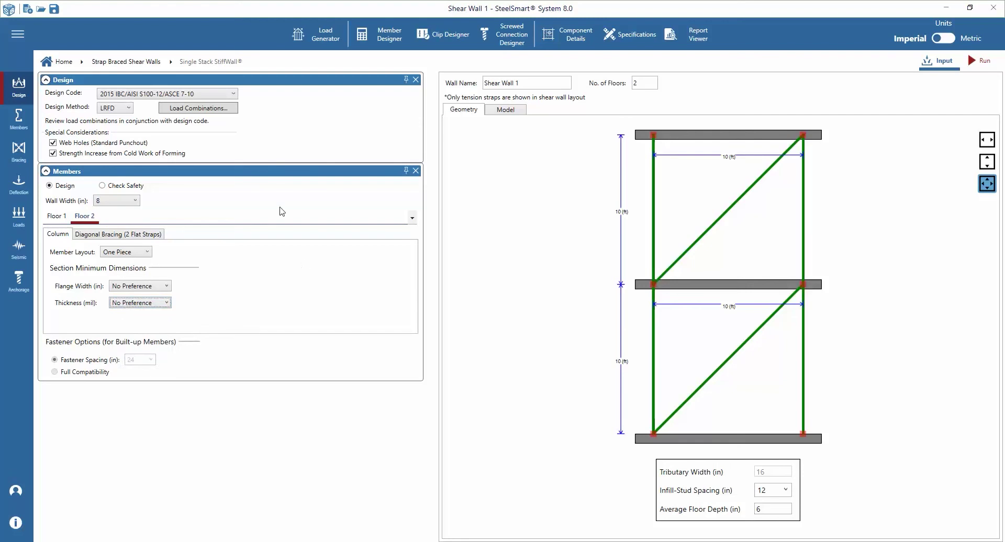
Step: Set 5 ft bridging spacing, lateral and torsional column bracing at bridging spacing, and Kp to 0
{"action": "left_click", "coordinate": [19, 151]}
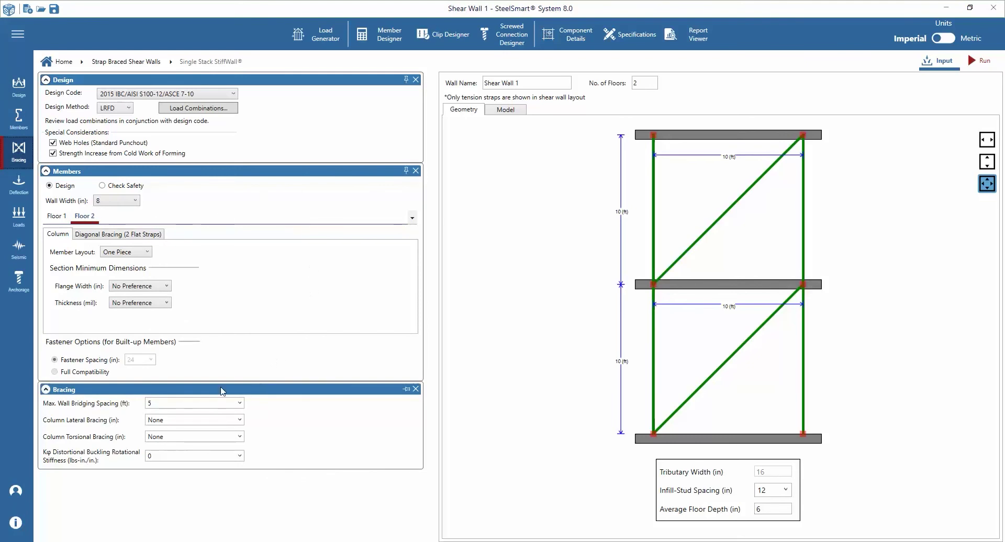
{"action": "left_click", "coordinate": [417, 171]}
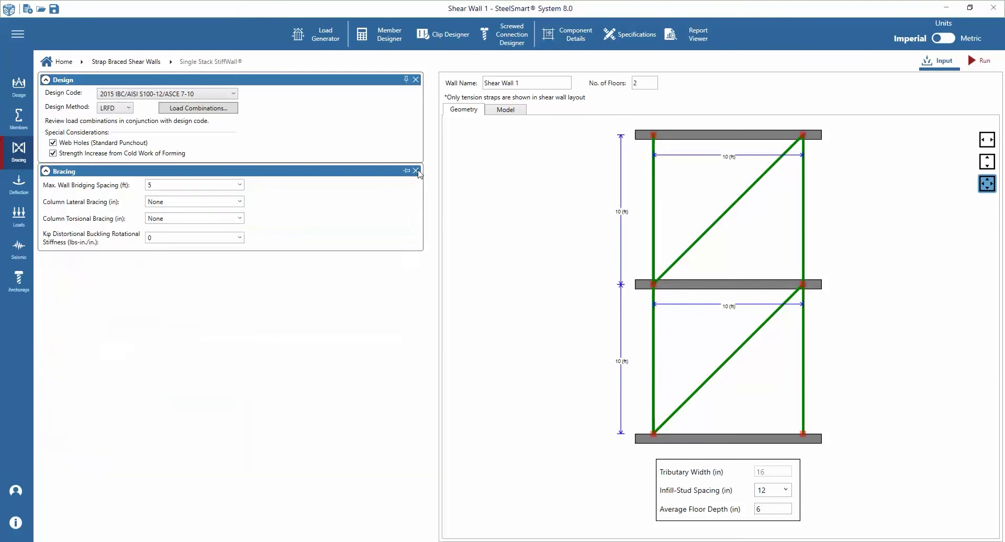
{"action": "left_click", "coordinate": [416, 80]}
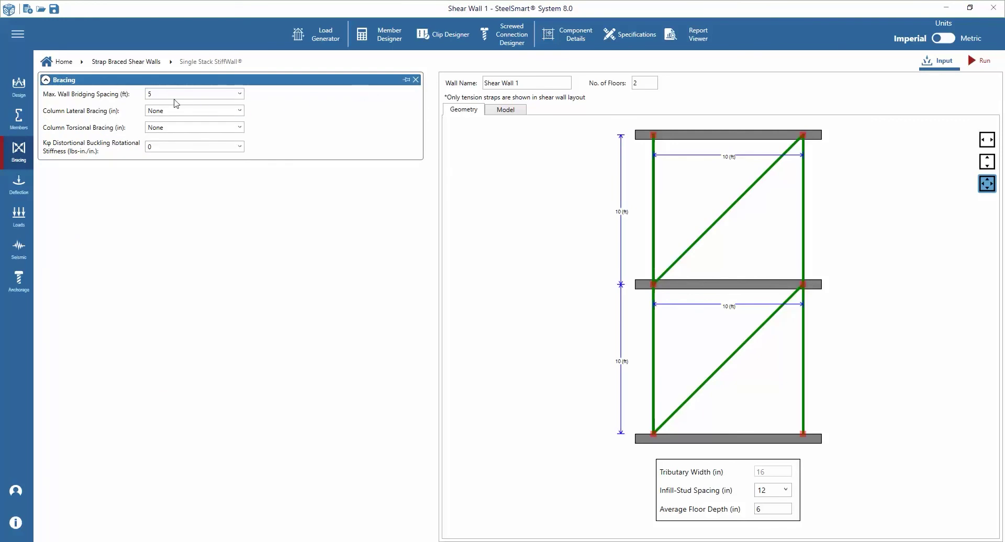
{"action": "left_click", "coordinate": [239, 95]}
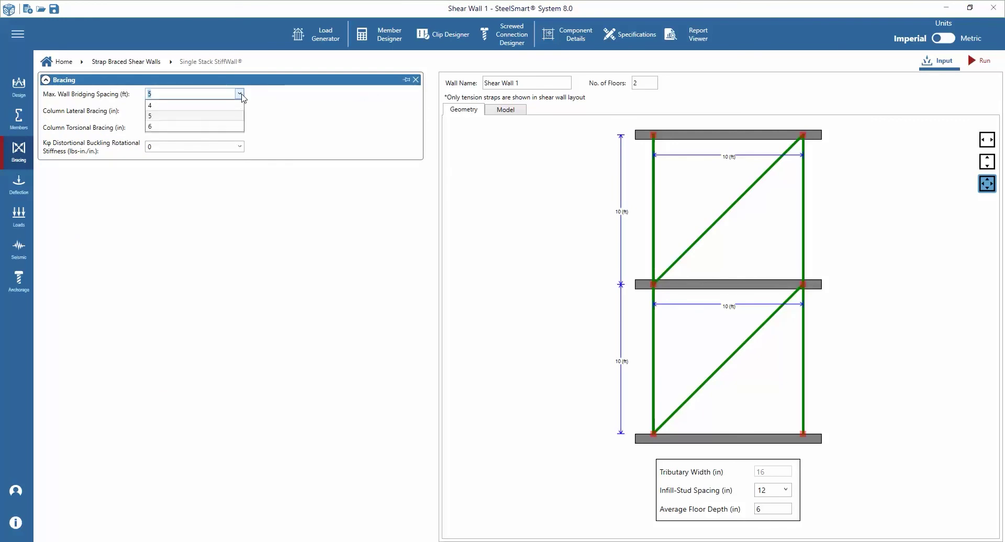
{"action": "left_click", "coordinate": [202, 98]}
{"action": "left_click", "coordinate": [187, 115]}
{"action": "left_click", "coordinate": [240, 111]}
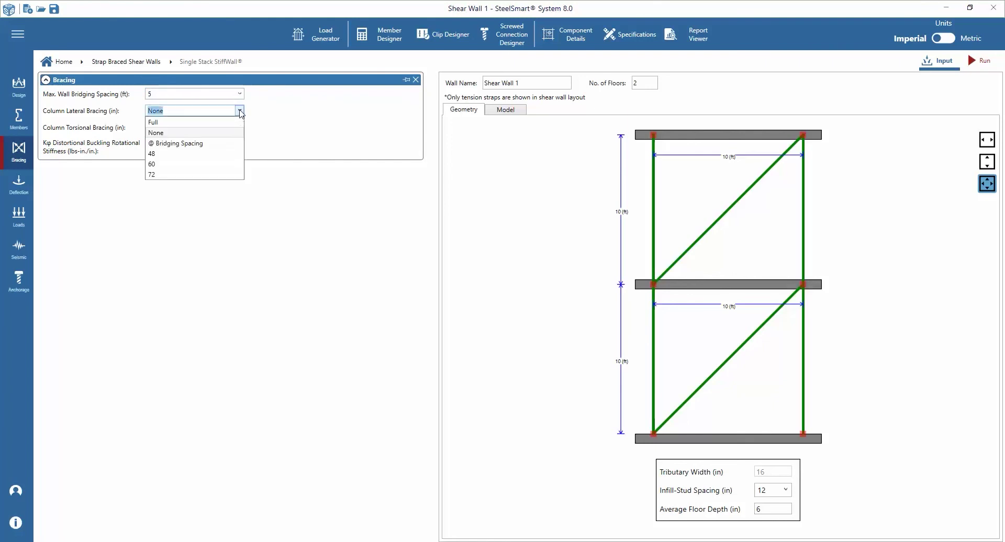
{"action": "left_click", "coordinate": [202, 143]}
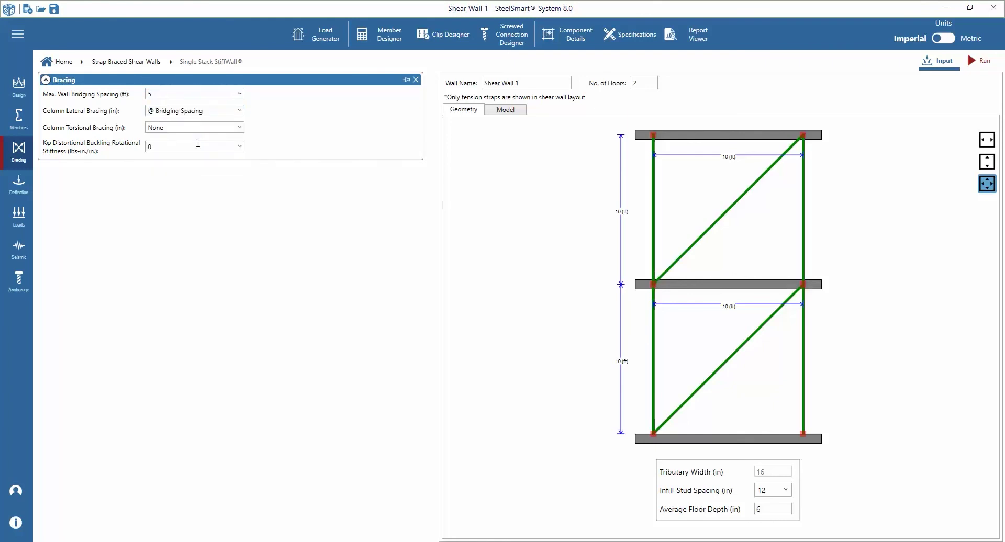
{"action": "left_click", "coordinate": [239, 127]}
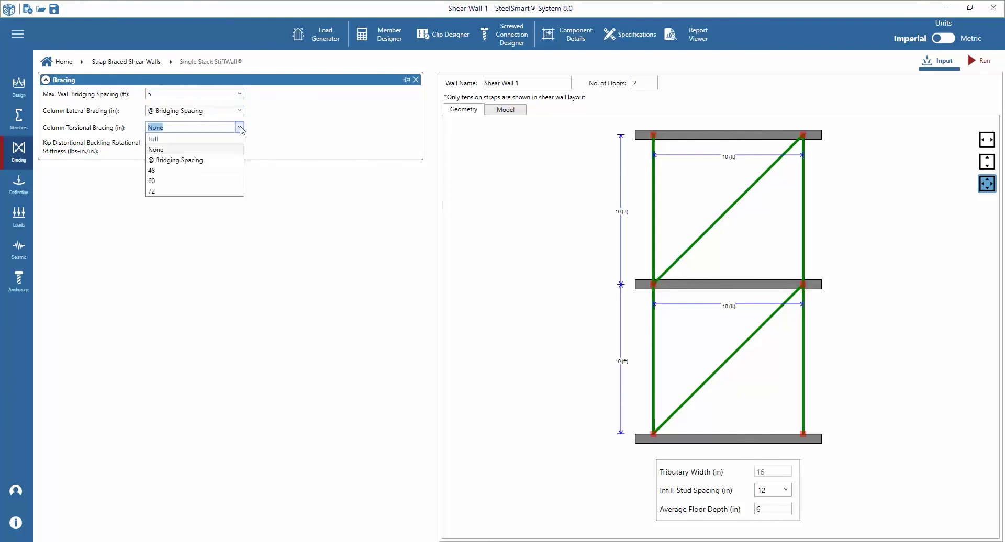
{"action": "left_click", "coordinate": [198, 162]}
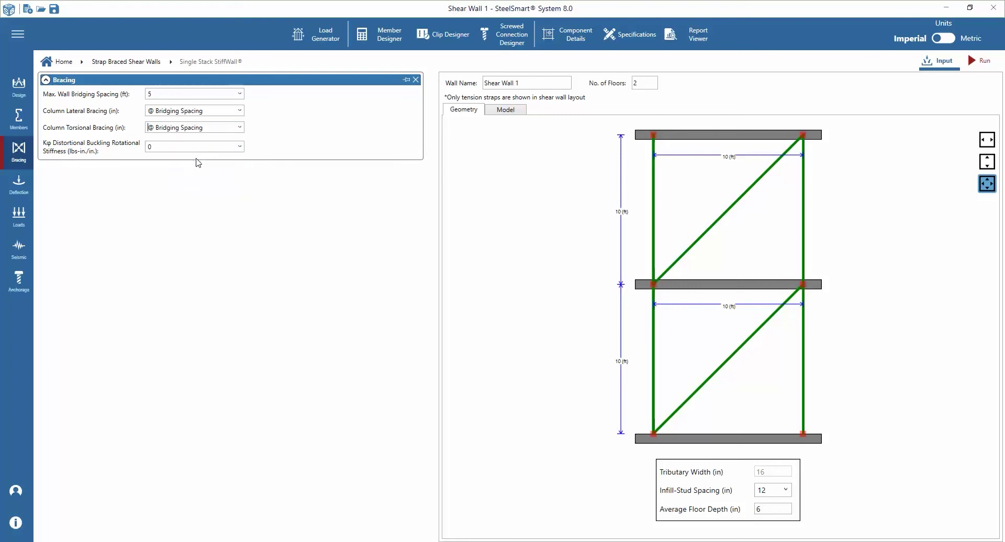
{"action": "left_click", "coordinate": [228, 147]}
Step: Keep seismic interstory drift at 0.02 h and set the wind lateral deflection limit to L/400
{"action": "left_click", "coordinate": [22, 184]}
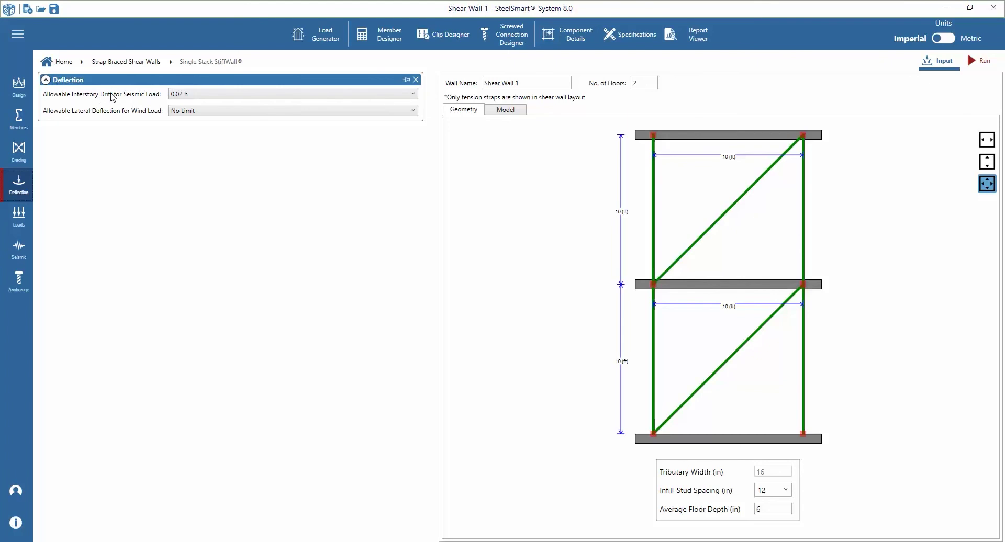
{"action": "left_click", "coordinate": [193, 95]}
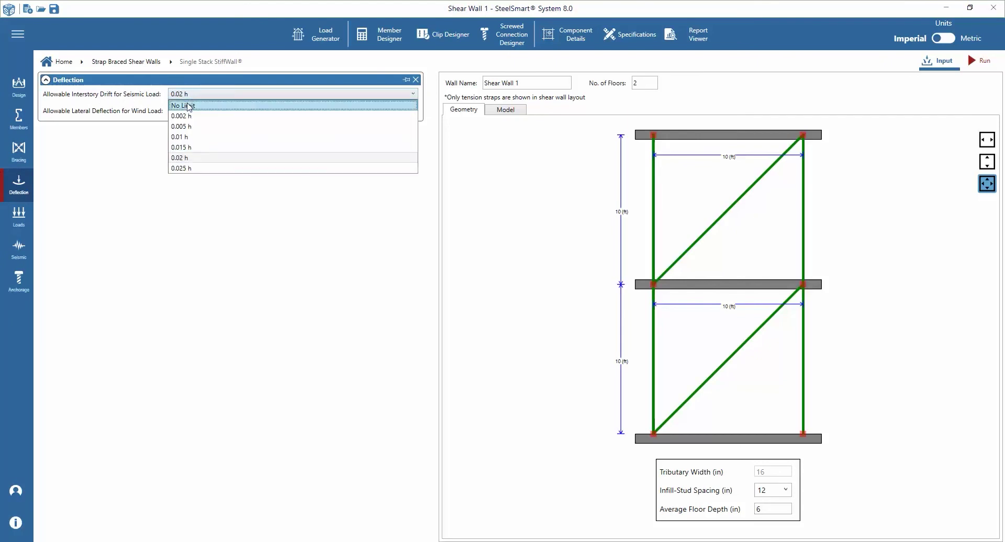
{"action": "left_click", "coordinate": [187, 158]}
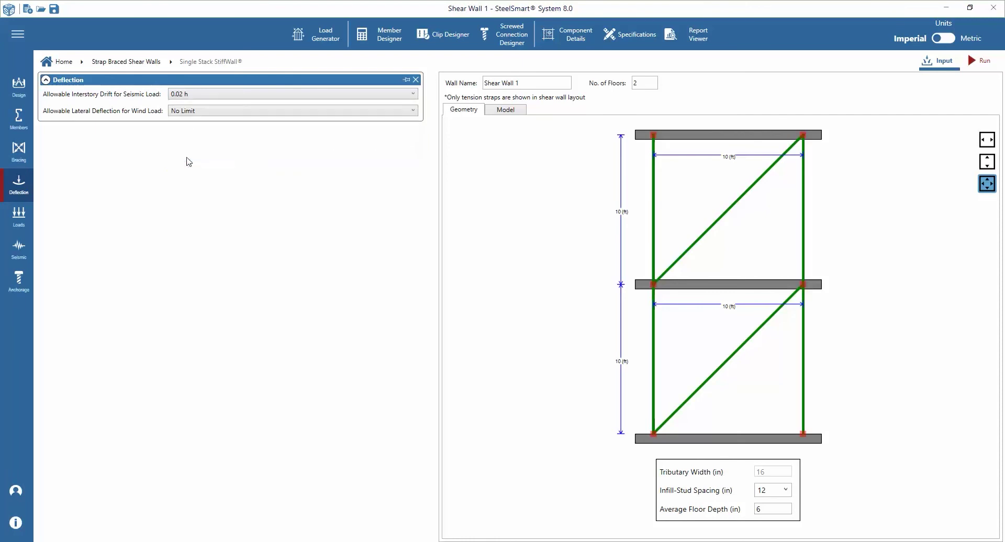
{"action": "left_click", "coordinate": [192, 111]}
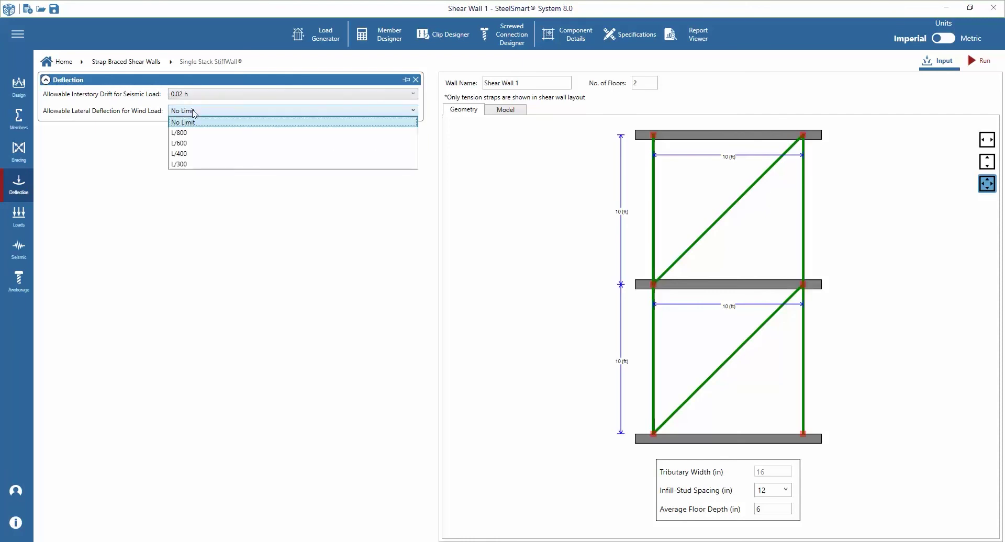
{"action": "left_click", "coordinate": [186, 154]}
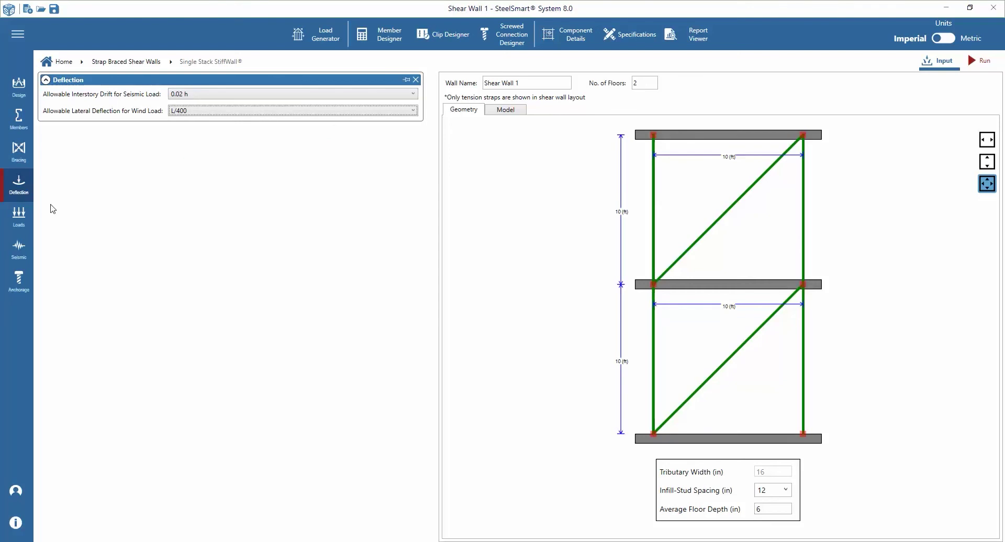
Step: Choose the Dead Load case with auto-calculated uplift and a 12 in tributary width
{"action": "left_click", "coordinate": [22, 218]}
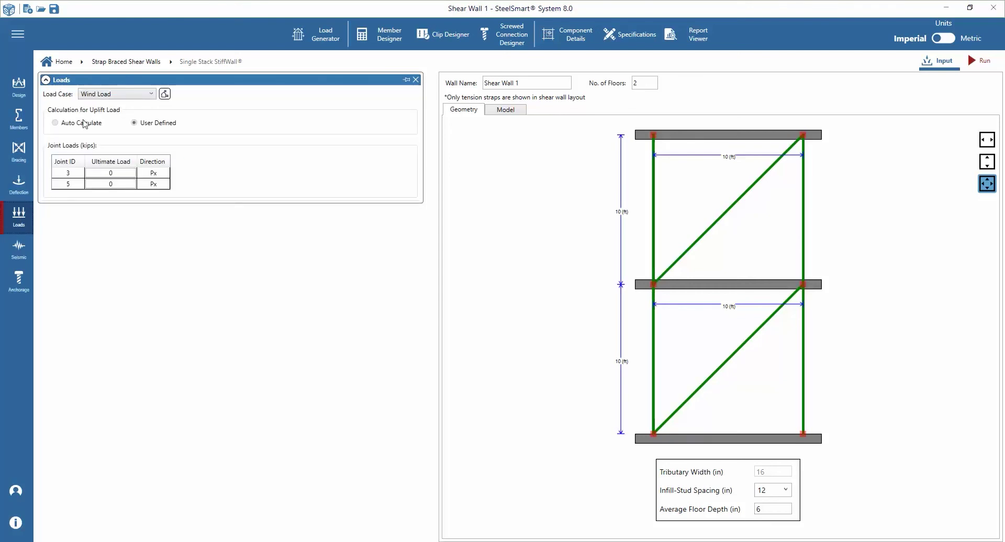
{"action": "left_click", "coordinate": [105, 96]}
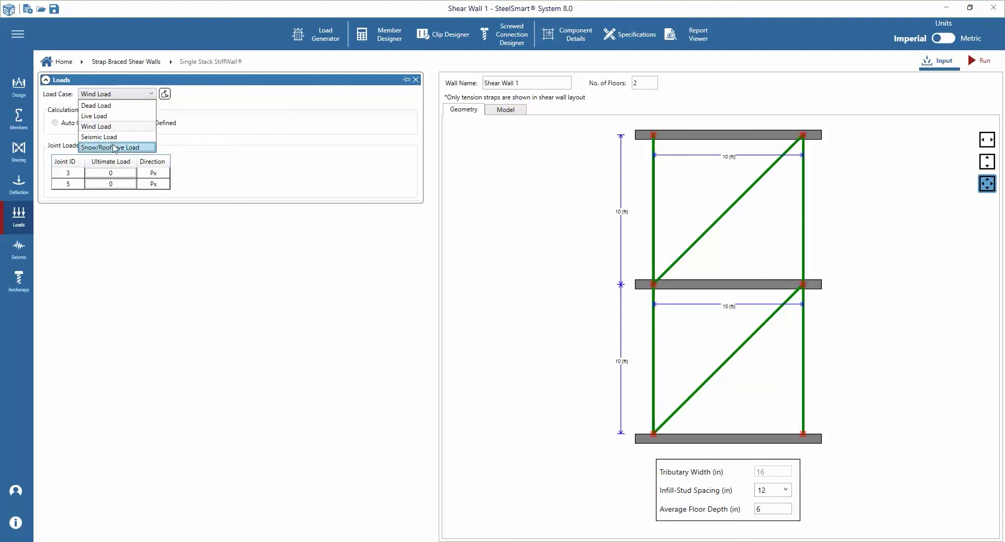
{"action": "left_click", "coordinate": [101, 106]}
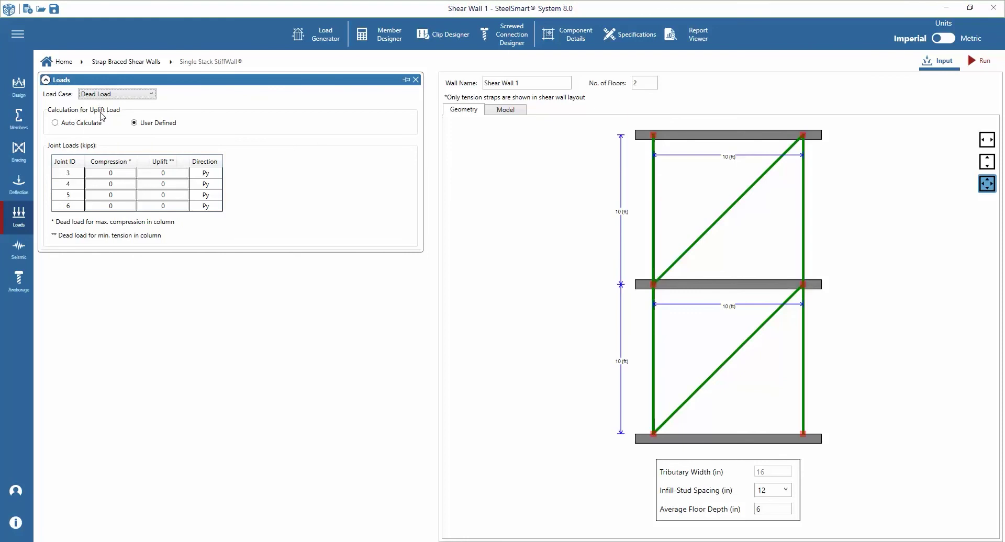
{"action": "left_click", "coordinate": [91, 128]}
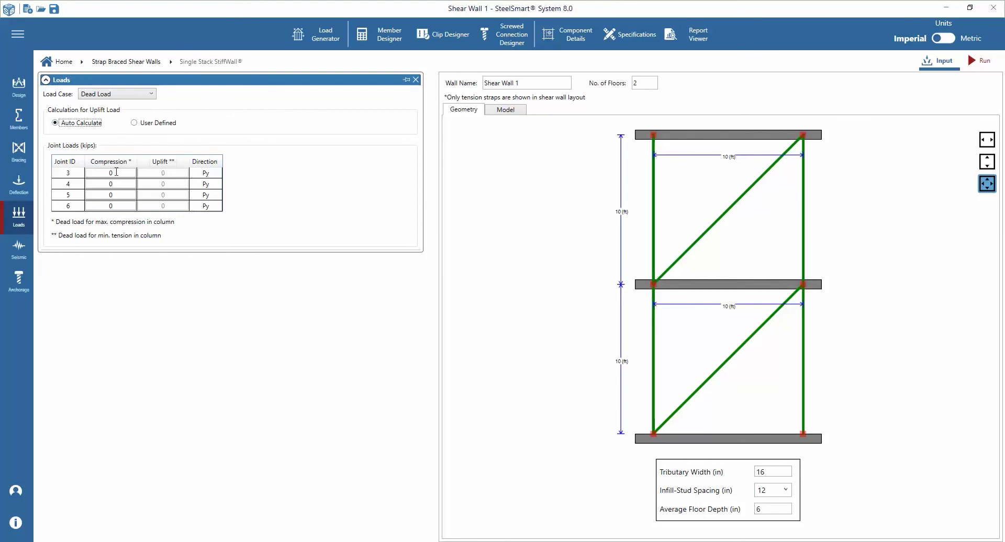
{"action": "double_click", "coordinate": [759, 471]}
{"action": "type", "text": "12"}
Step: Enter 1.5 kip compression dead loads at joints 3, 4, 5 and 6
{"action": "left_click", "coordinate": [118, 173]}
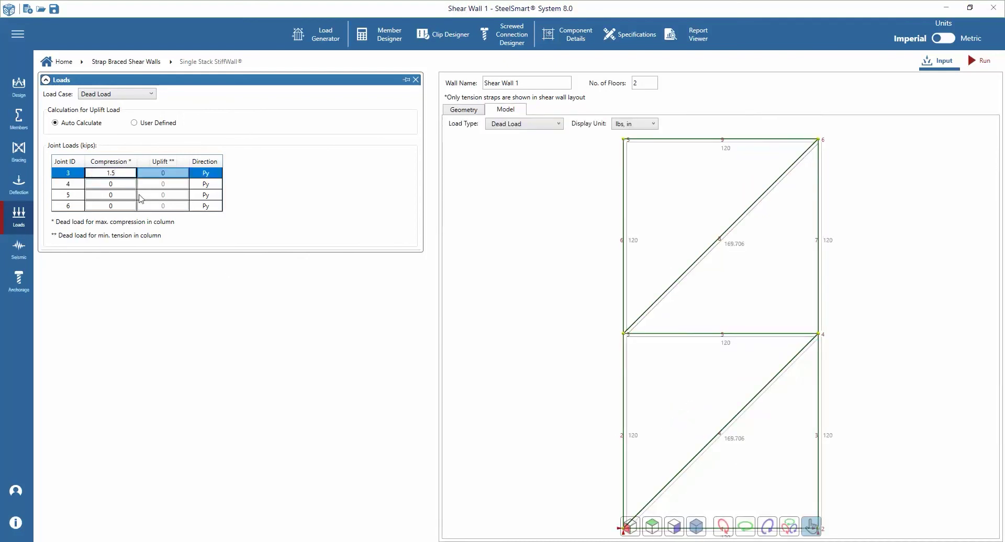
{"action": "left_click", "coordinate": [124, 184]}
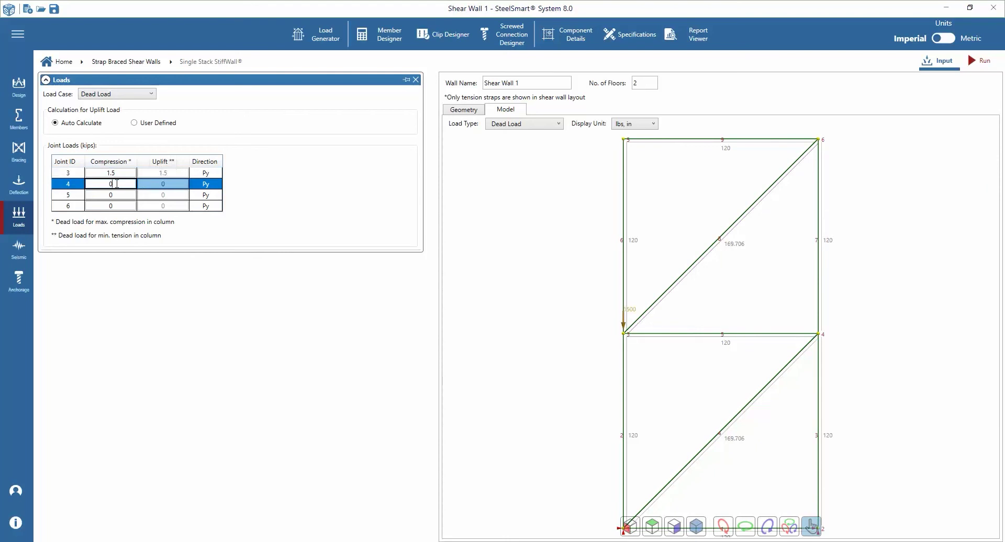
{"action": "type", "text": "1"}
{"action": "left_click", "coordinate": [96, 194]}
{"action": "type", "text": "1.5"}
{"action": "left_click", "coordinate": [107, 205]}
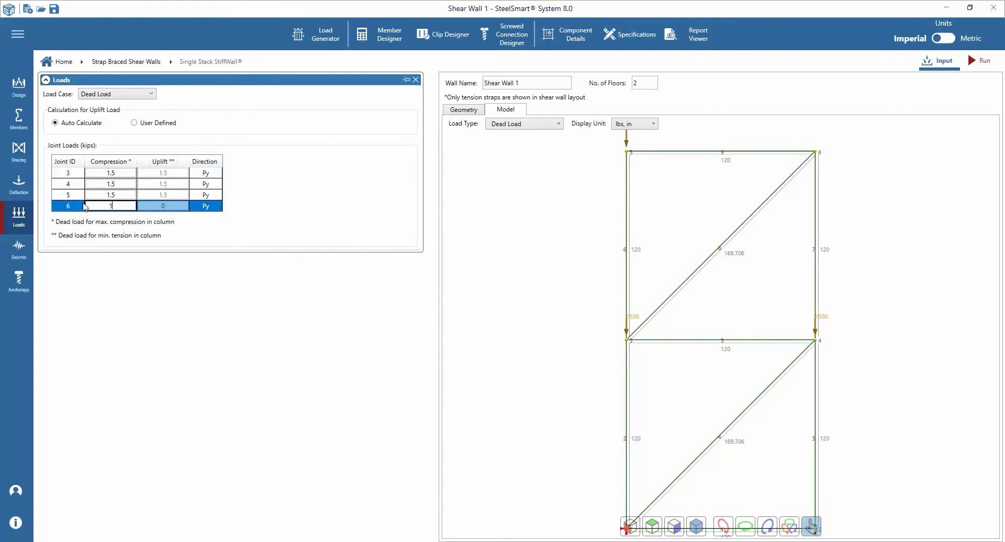
{"action": "type", "text": "1.5"}
{"action": "left_click", "coordinate": [145, 210]}
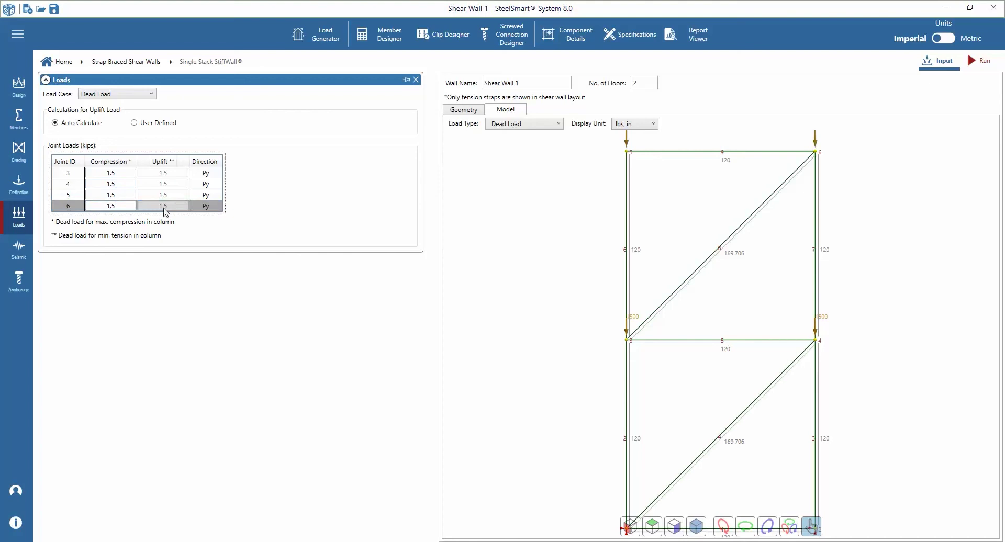
Step: Enter wind loads of 2.5 kips at joint 3 and 3.3 kips at joint 5
{"action": "left_click", "coordinate": [113, 94]}
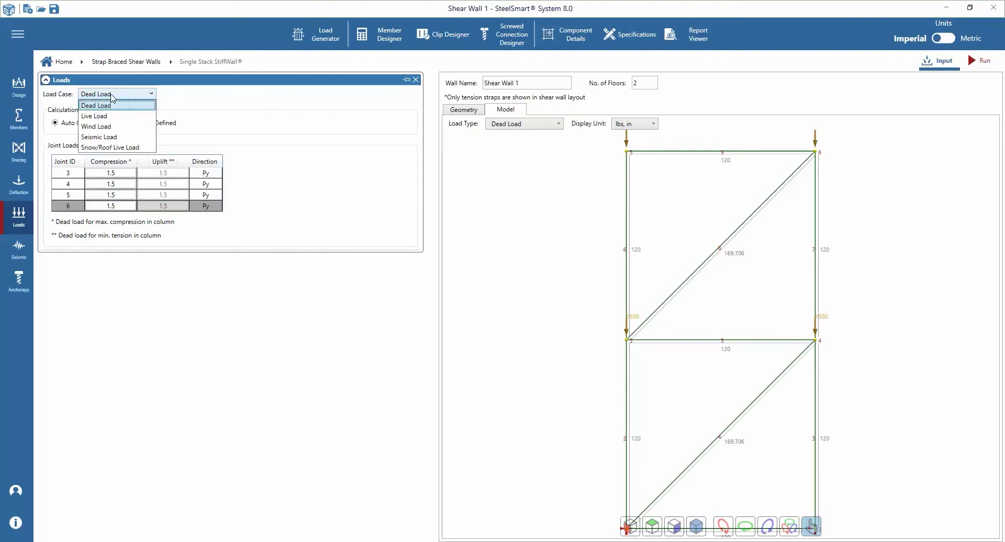
{"action": "left_click", "coordinate": [107, 127]}
{"action": "left_click", "coordinate": [124, 173]}
{"action": "key", "text": "BackSpace"}
{"action": "type", "text": "2.5"}
{"action": "left_click", "coordinate": [102, 183]}
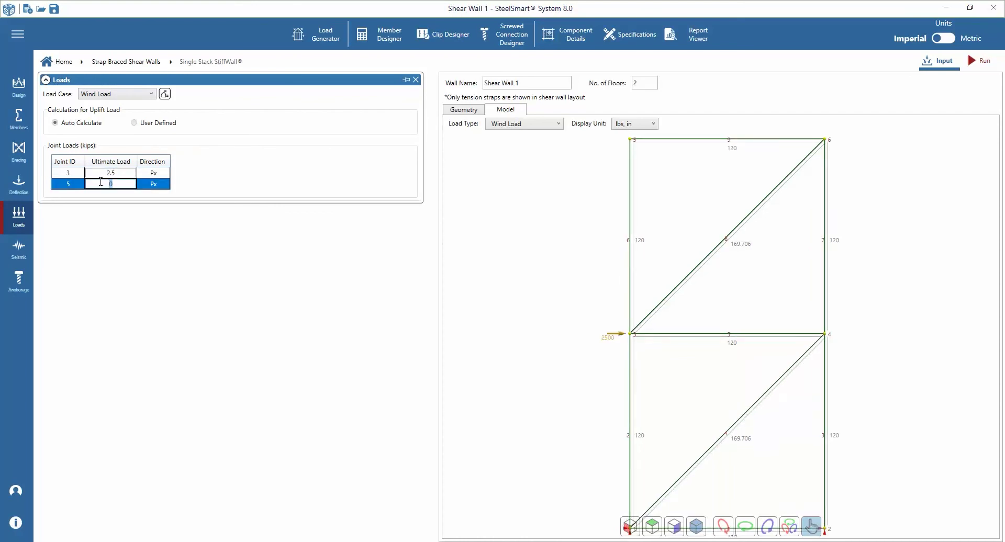
{"action": "type", "text": "3.3"}
Step: Enter seismic loads of 4 kips at joint 3 and 5.2 kips at joint 5
{"action": "left_click", "coordinate": [121, 94]}
{"action": "left_click", "coordinate": [113, 137]}
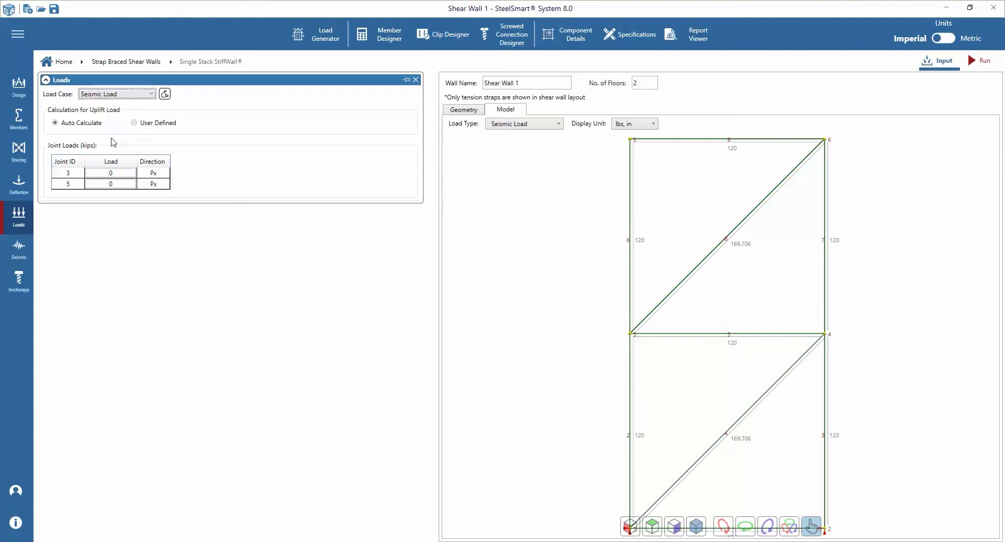
{"action": "left_click", "coordinate": [95, 173]}
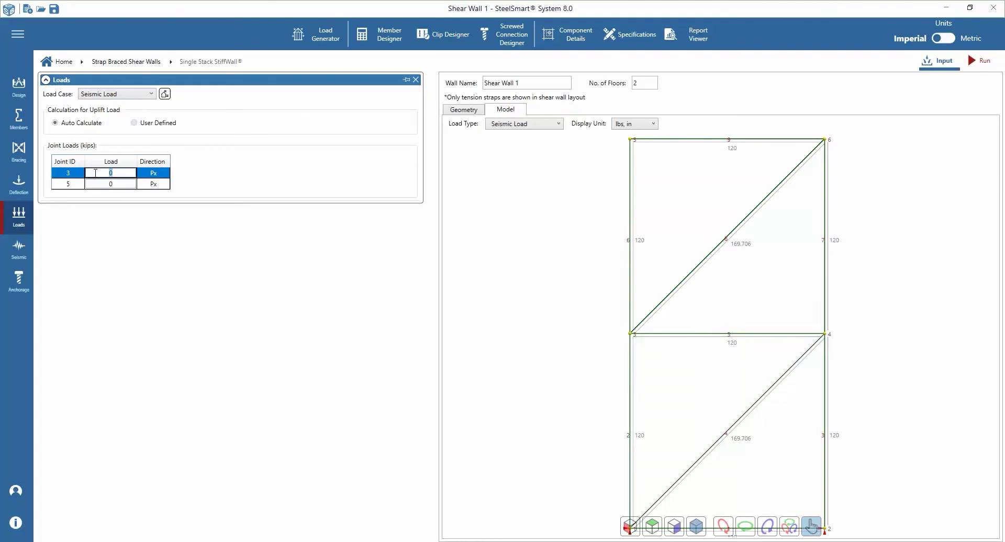
{"action": "left_click", "coordinate": [115, 184]}
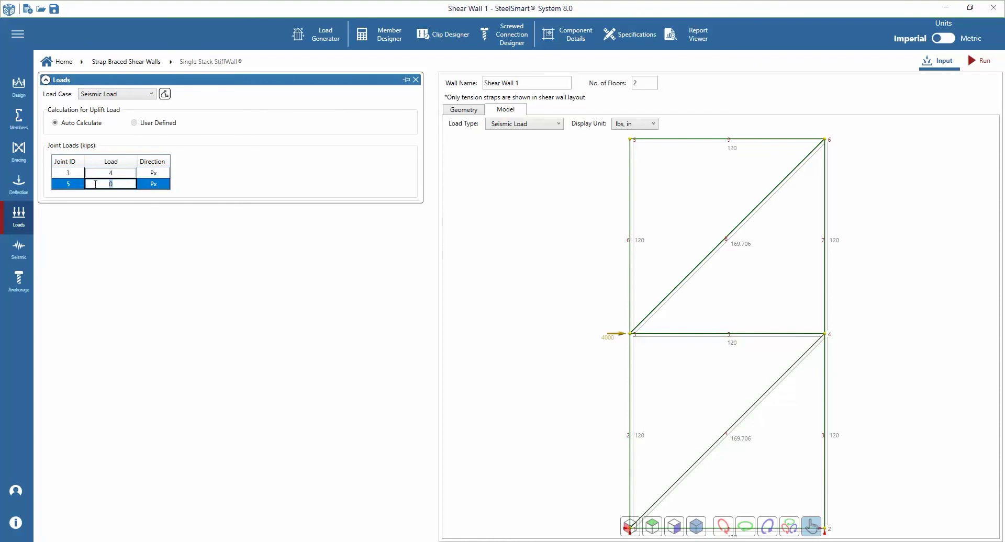
{"action": "type", "text": "5.2"}
{"action": "key", "text": "Return"}
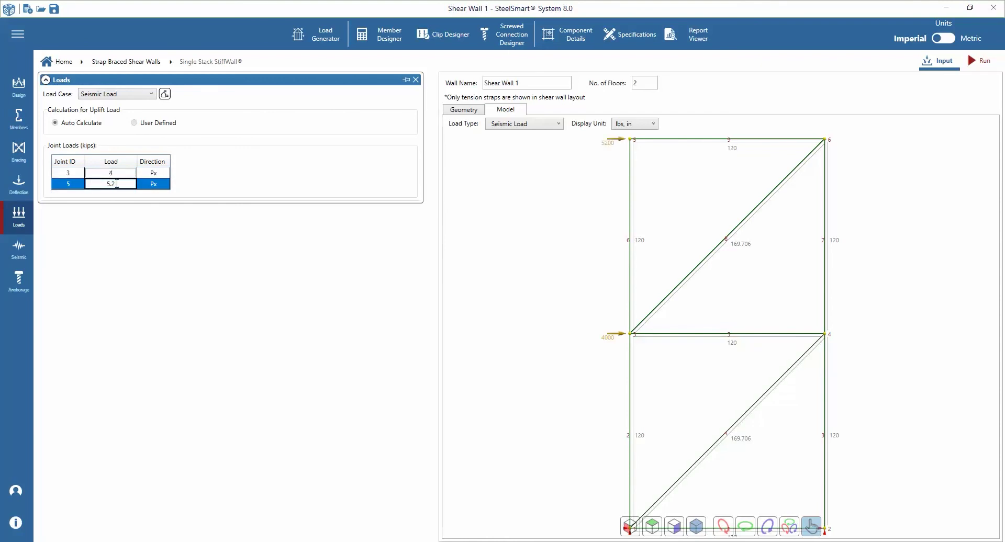
Step: In the Seismic settings, choose Risk Category I and Design Category C, with R = 4 and Ω0 = 2
{"action": "left_click", "coordinate": [18, 249]}
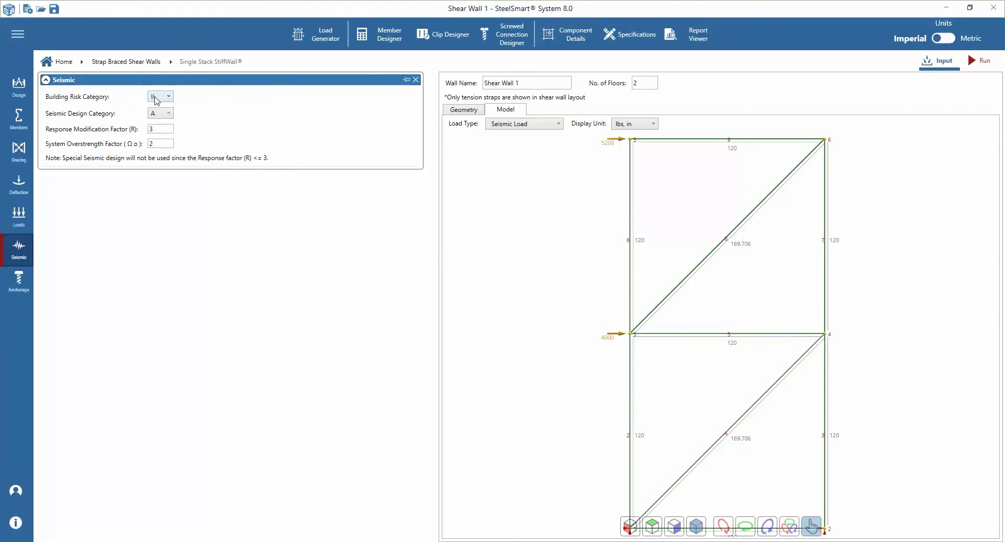
{"action": "left_click", "coordinate": [158, 98]}
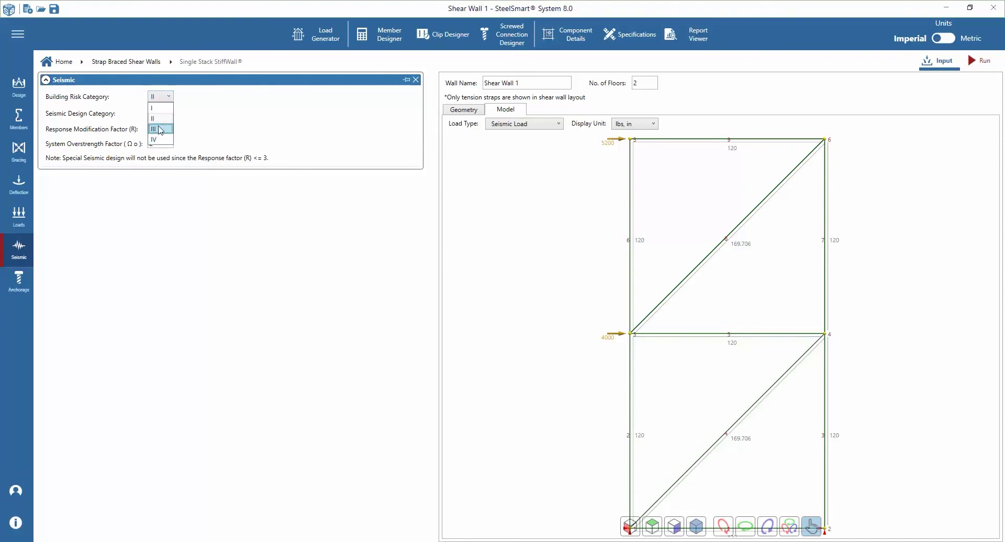
{"action": "left_click", "coordinate": [154, 108]}
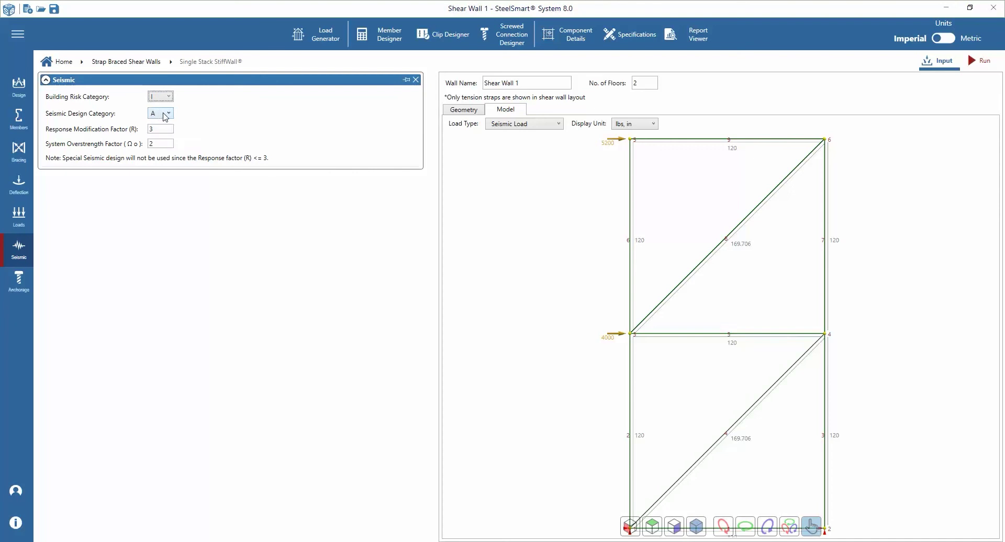
{"action": "left_click", "coordinate": [164, 115]}
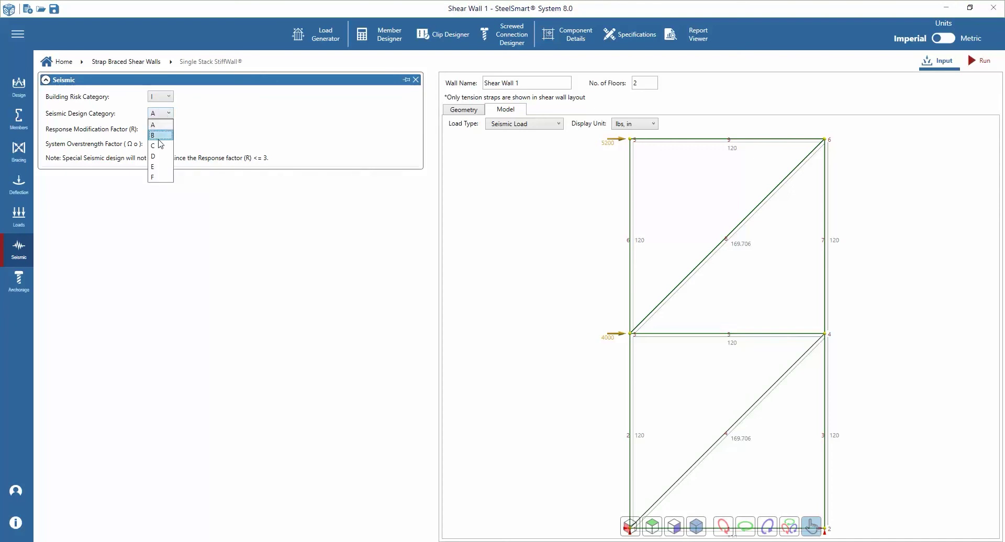
{"action": "left_click", "coordinate": [160, 146]}
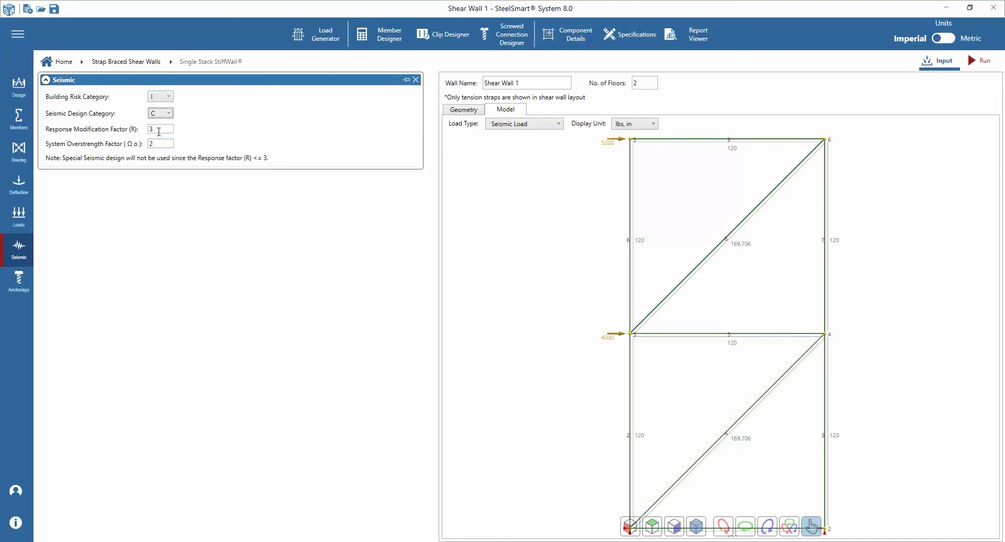
{"action": "left_click_drag", "start_coordinate": [161, 129], "coordinate": [142, 129]}
{"action": "left_click", "coordinate": [160, 144]}
{"action": "left_click_drag", "start_coordinate": [161, 145], "coordinate": [136, 155]}
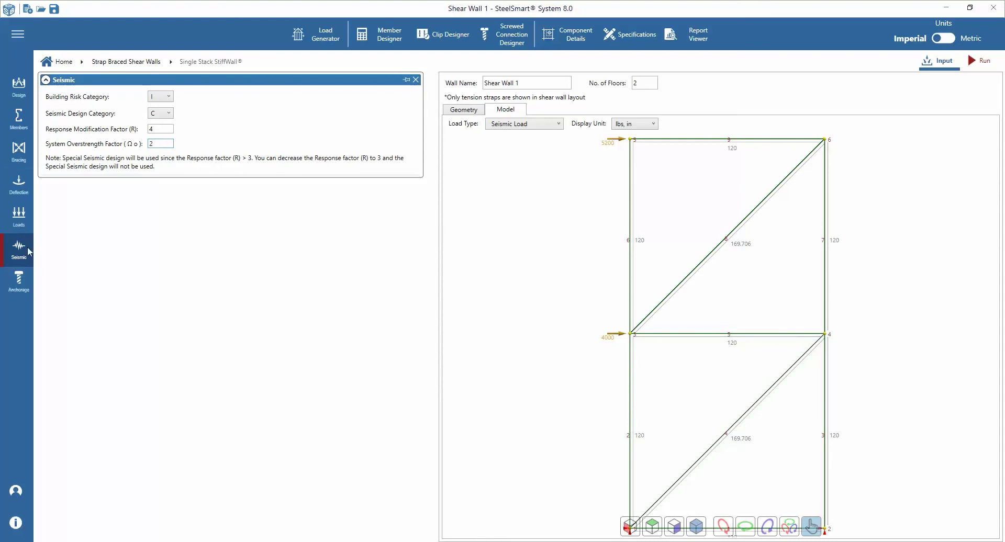
Step: Check Design Anchorage, keeping 4000 psi concrete and both anchor reduction factors at 1
{"action": "left_click", "coordinate": [19, 282]}
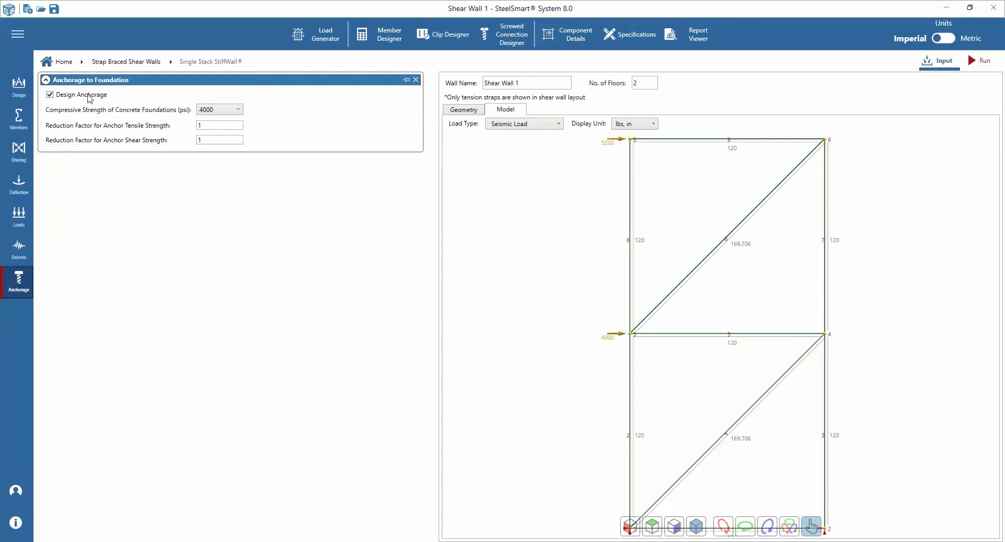
{"action": "left_click", "coordinate": [86, 95]}
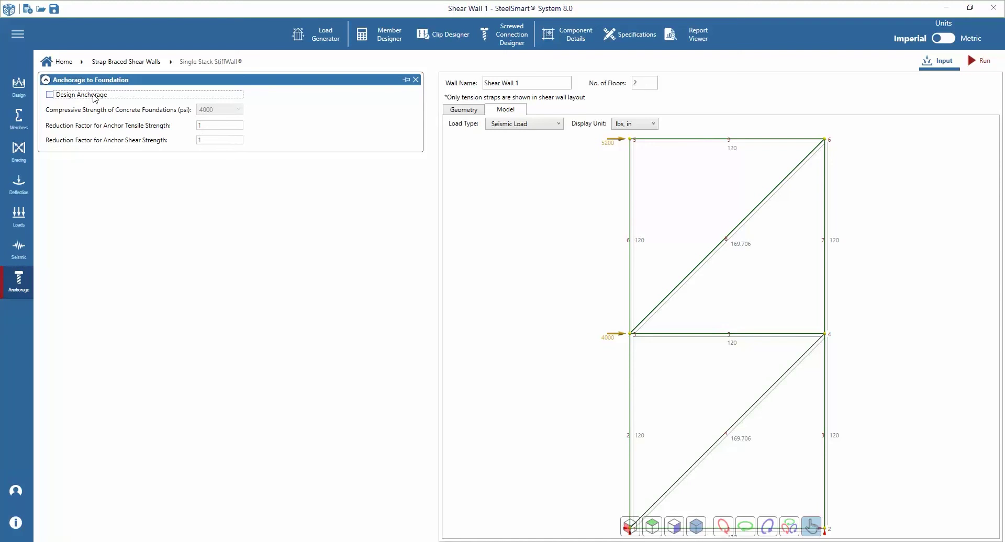
{"action": "left_click", "coordinate": [95, 99]}
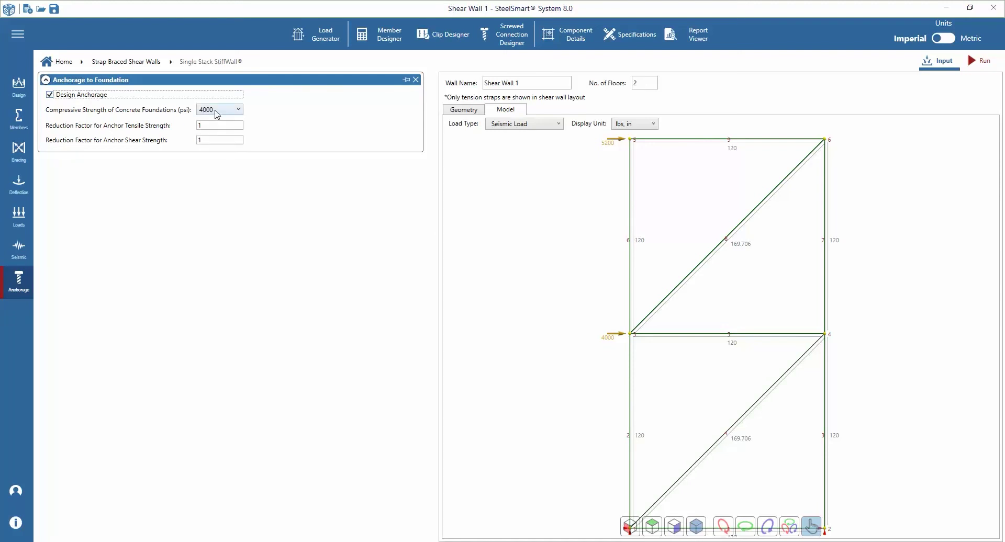
{"action": "left_click", "coordinate": [216, 111]}
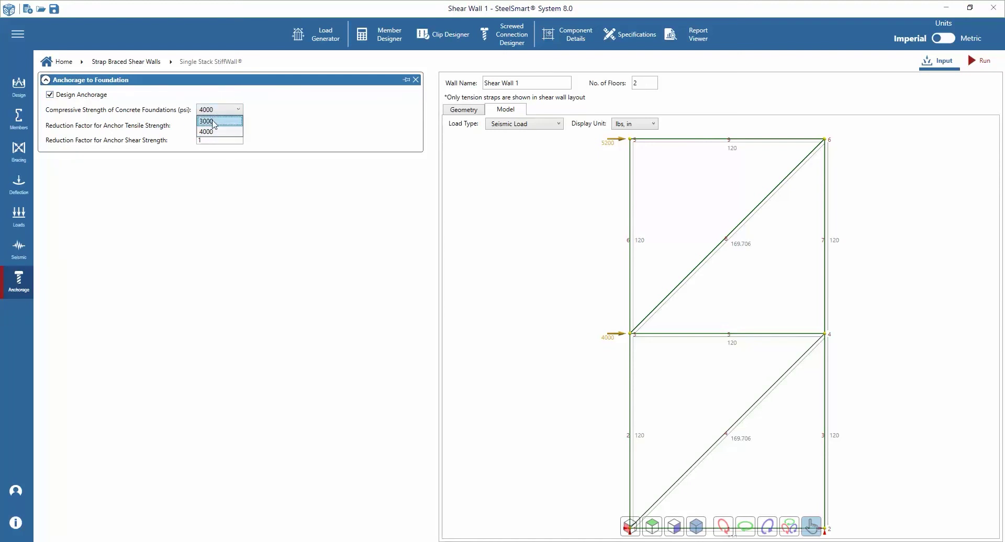
{"action": "left_click", "coordinate": [214, 131]}
{"action": "left_click", "coordinate": [212, 127]}
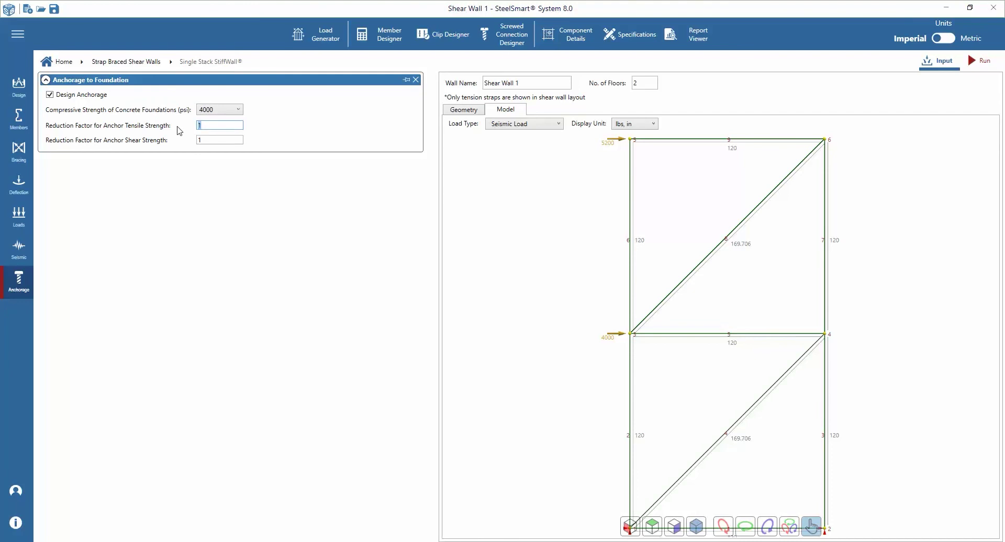
{"action": "key", "text": "Tab"}
Step: Run the wall design and dismiss the all-safe Design Status Summary to reach the results
{"action": "left_click", "coordinate": [982, 62]}
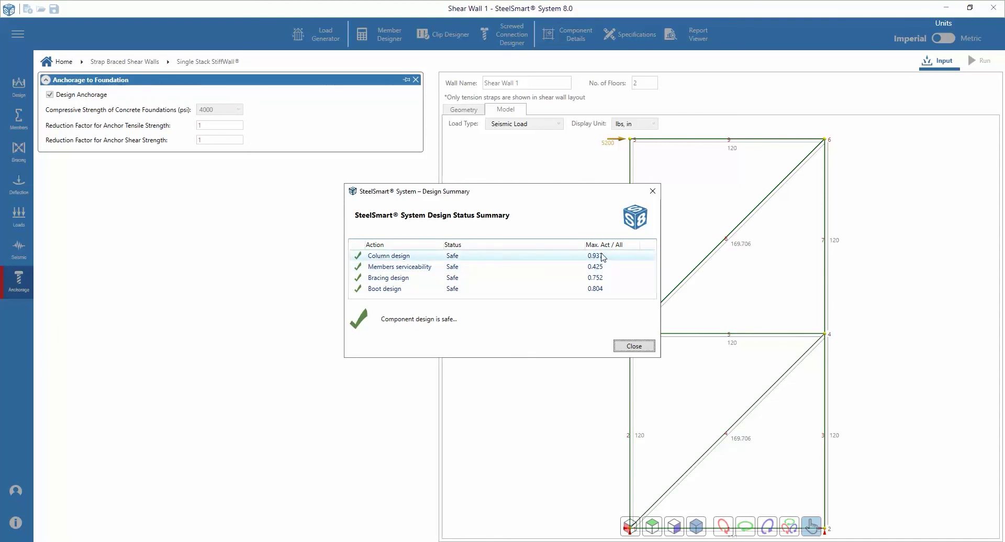
{"action": "left_click", "coordinate": [633, 346]}
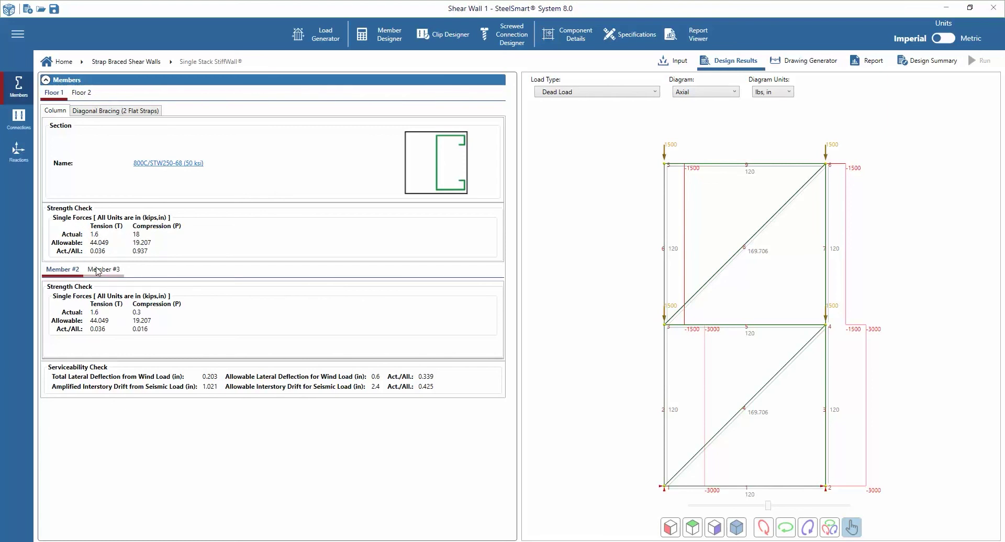
Step: Review Member #3 and #7 strength checks and both floors' strap results, then show Connections
{"action": "left_click", "coordinate": [96, 271]}
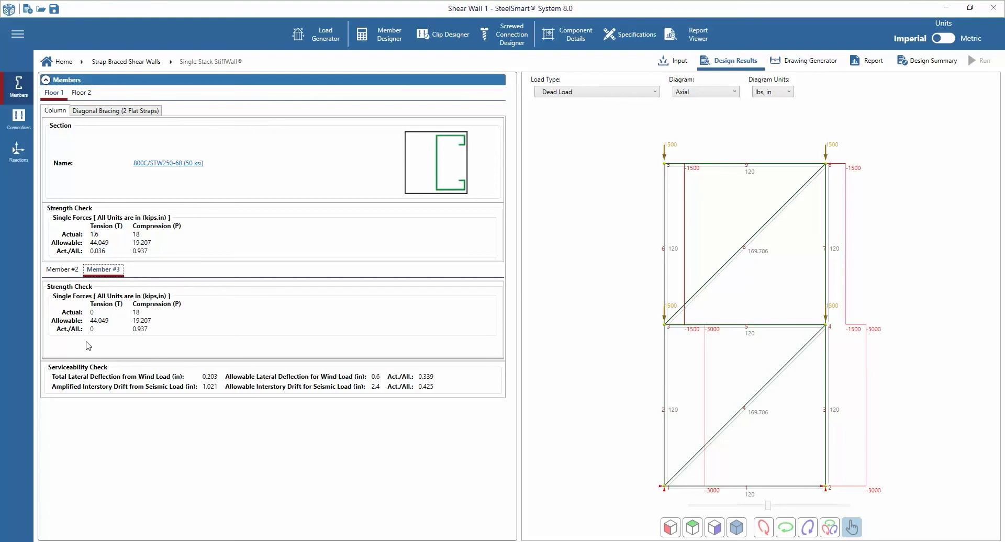
{"action": "left_click", "coordinate": [98, 113]}
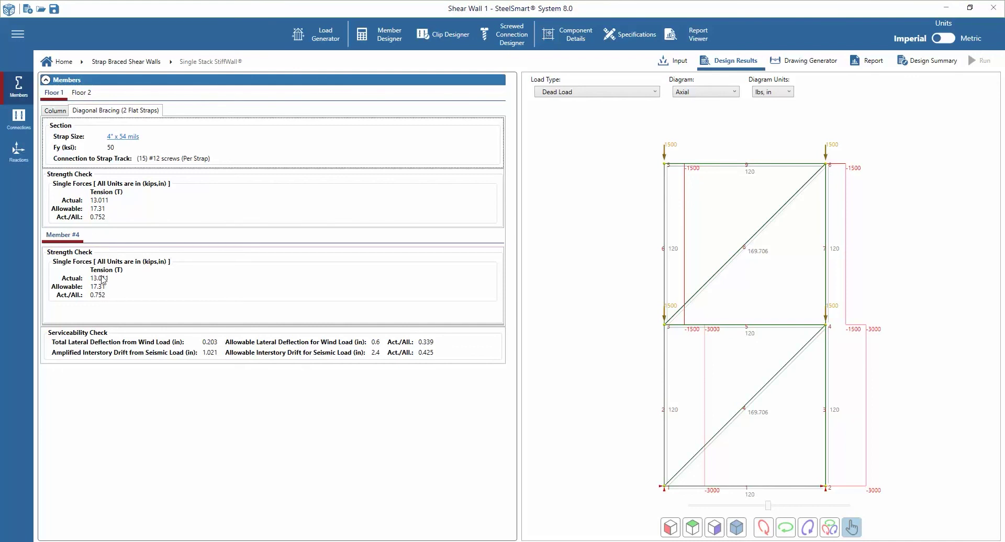
{"action": "left_click", "coordinate": [82, 93]}
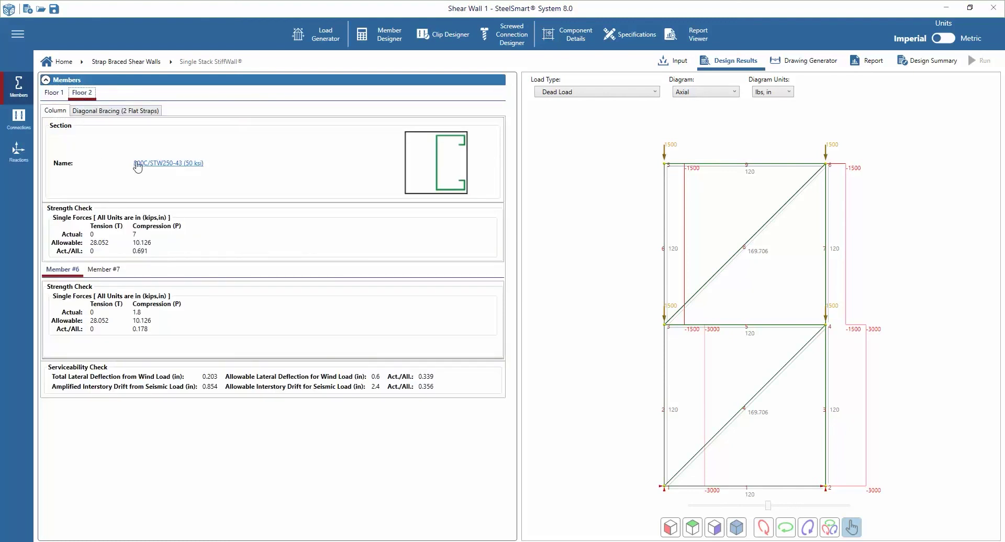
{"action": "left_click", "coordinate": [102, 270]}
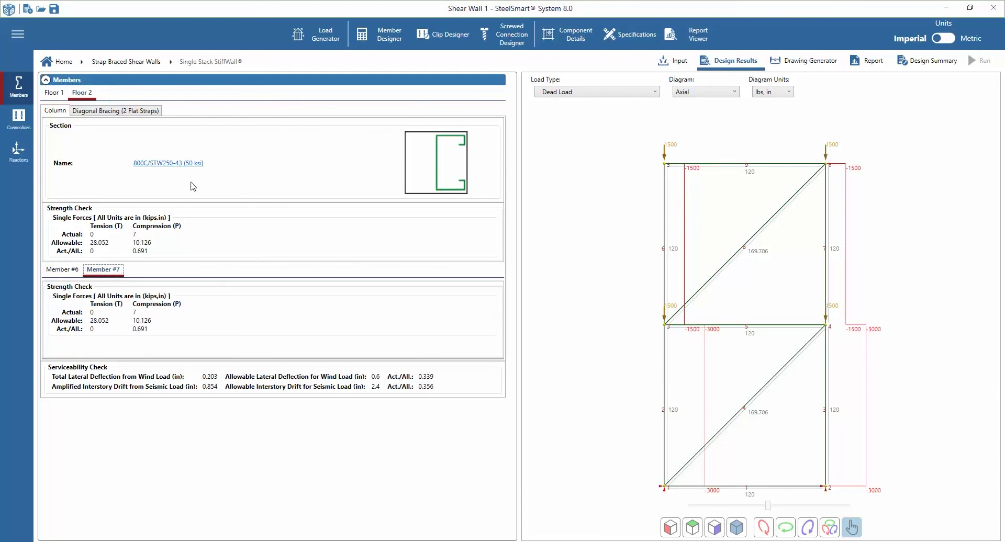
{"action": "left_click", "coordinate": [120, 111]}
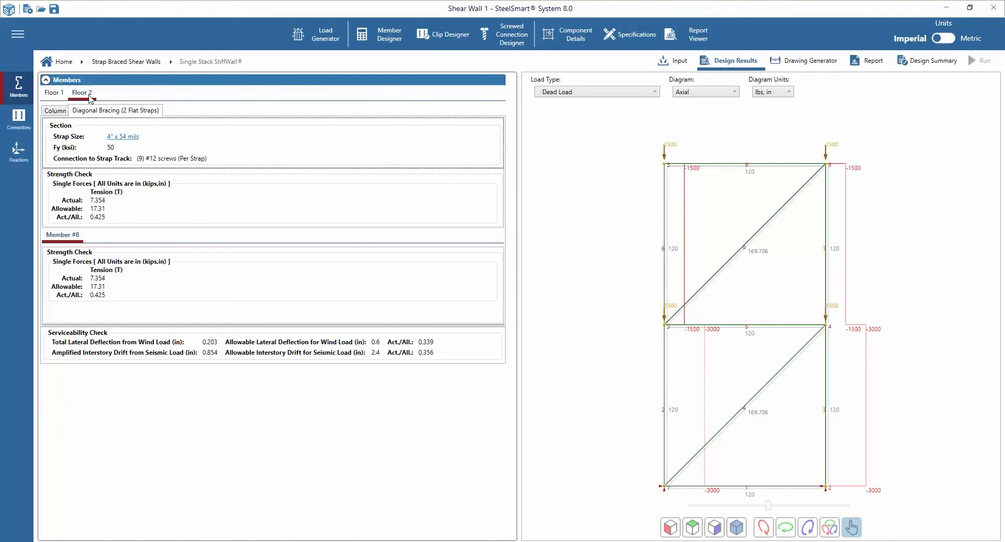
{"action": "left_click", "coordinate": [23, 123]}
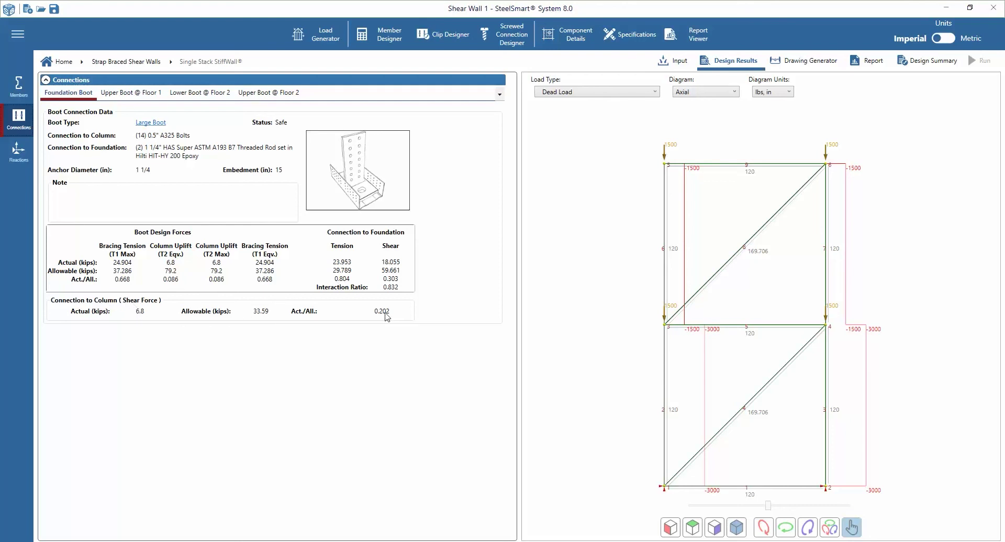
Step: Browse the Upper Boot @ Floor 1, Lower Boot @ Floor 2 and Upper Boot @ Floor 2 results
{"action": "left_click", "coordinate": [128, 95]}
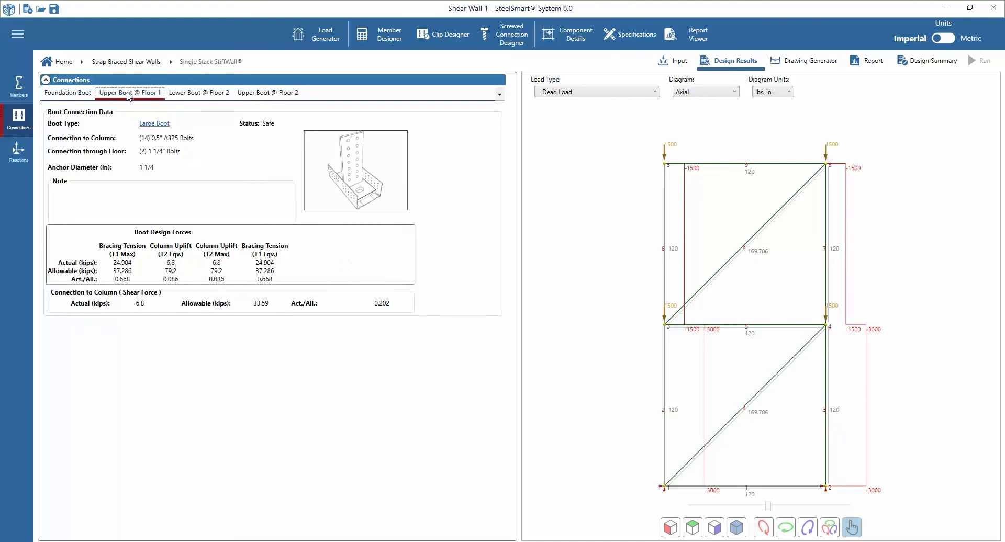
{"action": "left_click", "coordinate": [198, 98]}
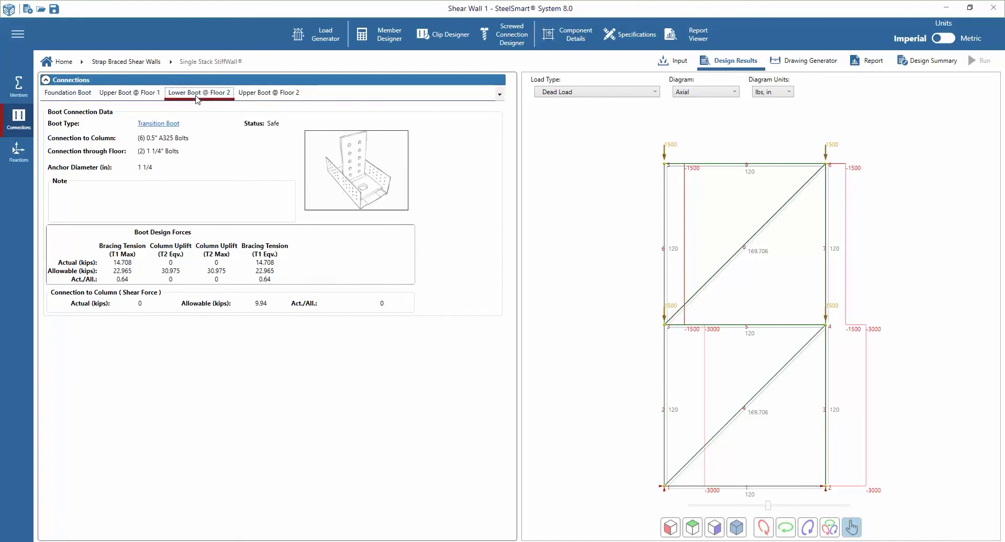
{"action": "left_click", "coordinate": [271, 96]}
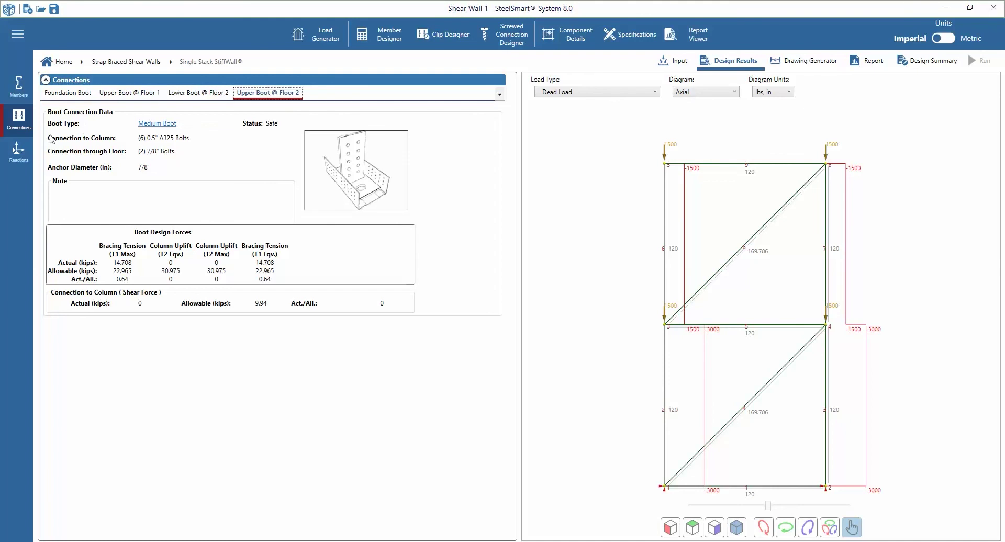
Step: Show the Reactions tables and inspect factored reactions for joints 2 and 1
{"action": "left_click", "coordinate": [18, 152]}
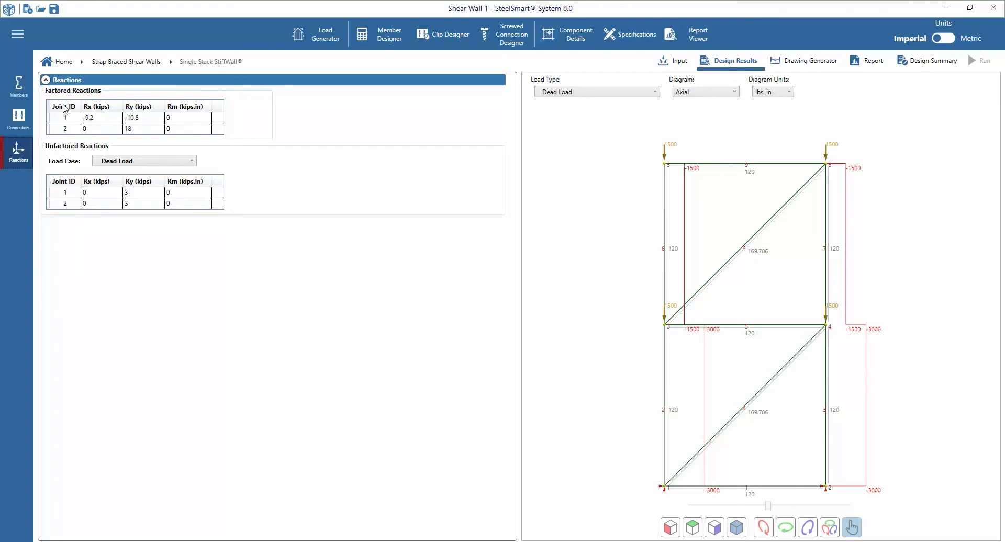
{"action": "left_click", "coordinate": [74, 130]}
{"action": "left_click", "coordinate": [95, 117]}
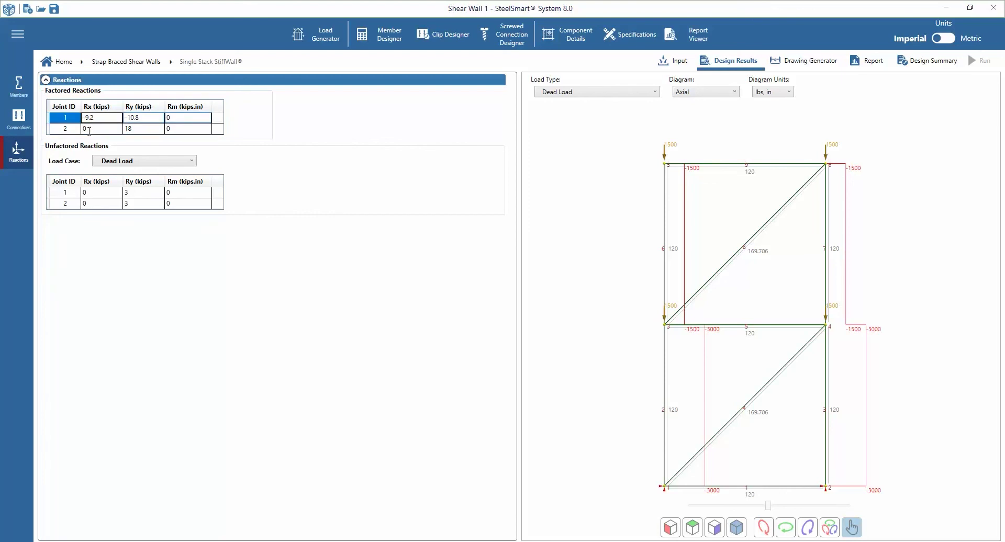
Step: Check unfactored reactions for Uplift Dead, Seismic and Snow/Roof Live loads, ending on Dead Load
{"action": "left_click", "coordinate": [116, 164]}
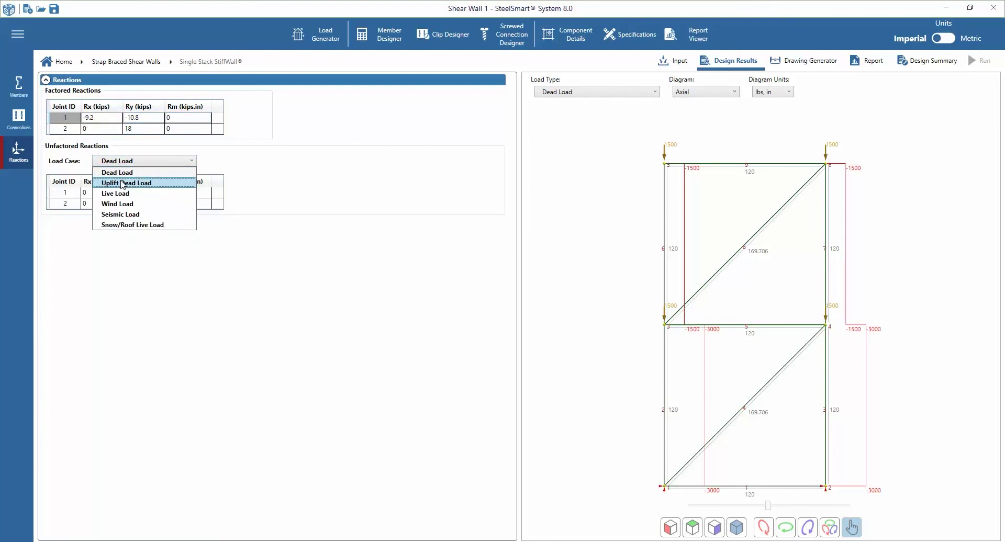
{"action": "left_click", "coordinate": [123, 183]}
{"action": "scroll", "coordinate": [131, 165], "scroll_direction": "down", "scroll_amount": 1}
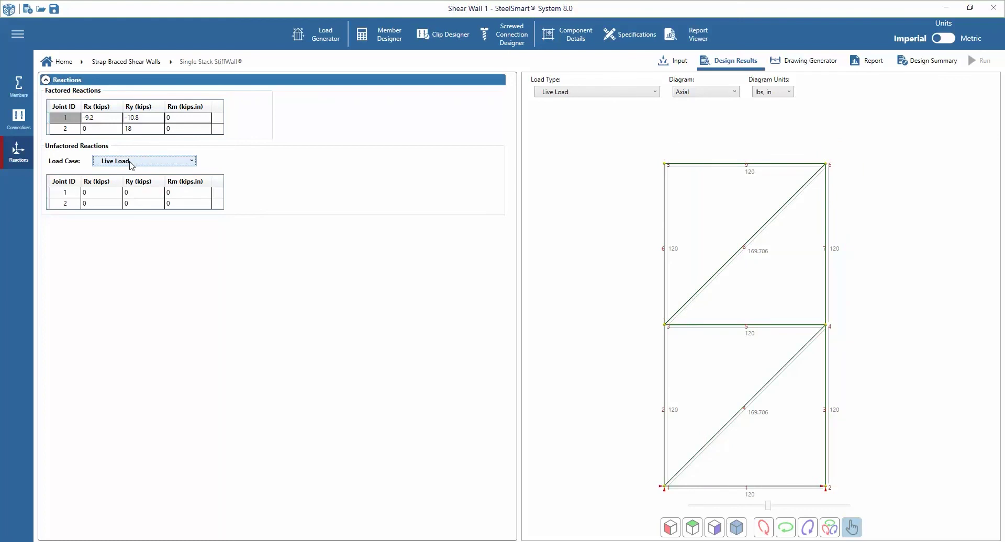
{"action": "scroll", "coordinate": [131, 163], "scroll_direction": "down", "scroll_amount": 1}
{"action": "left_click", "coordinate": [132, 163]}
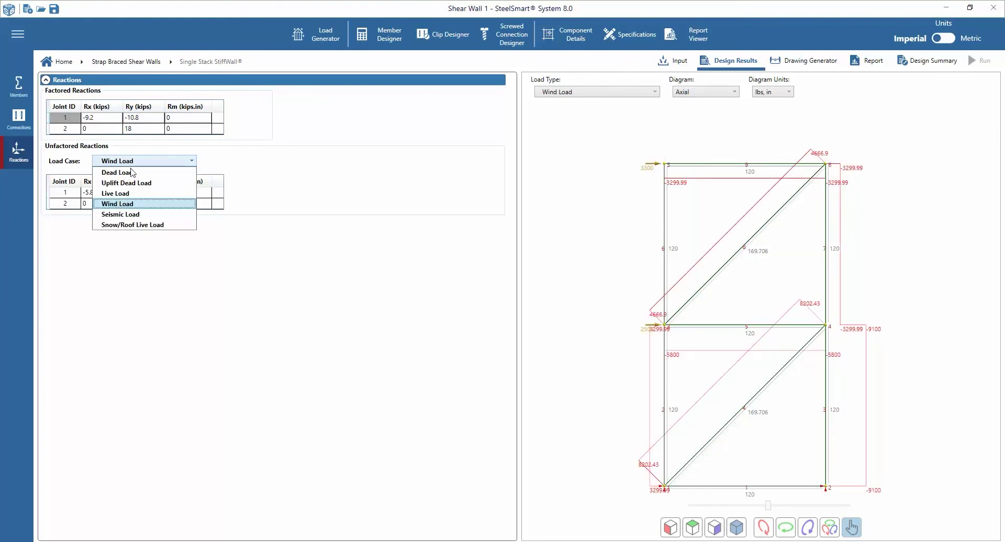
{"action": "left_click", "coordinate": [136, 215]}
{"action": "left_click", "coordinate": [135, 163]}
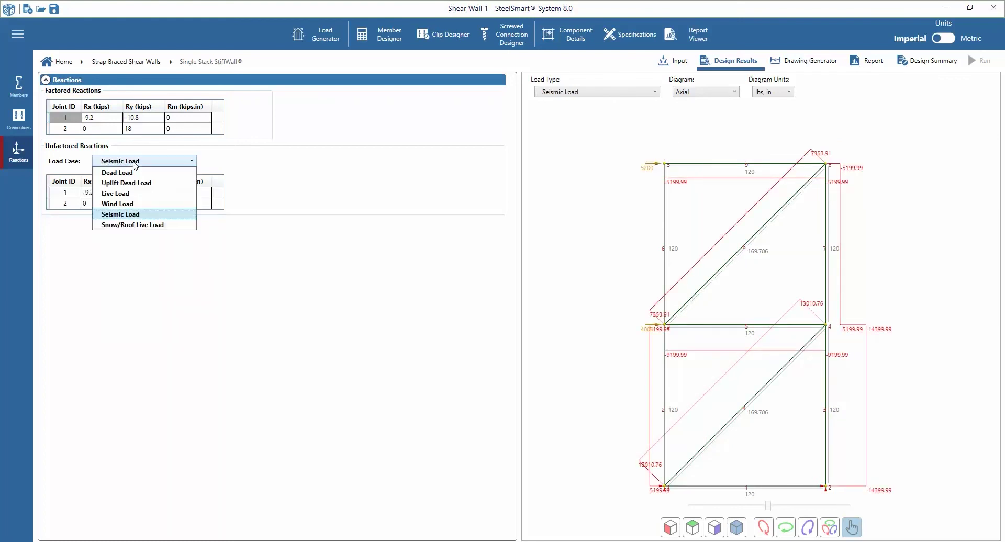
{"action": "left_click", "coordinate": [131, 226]}
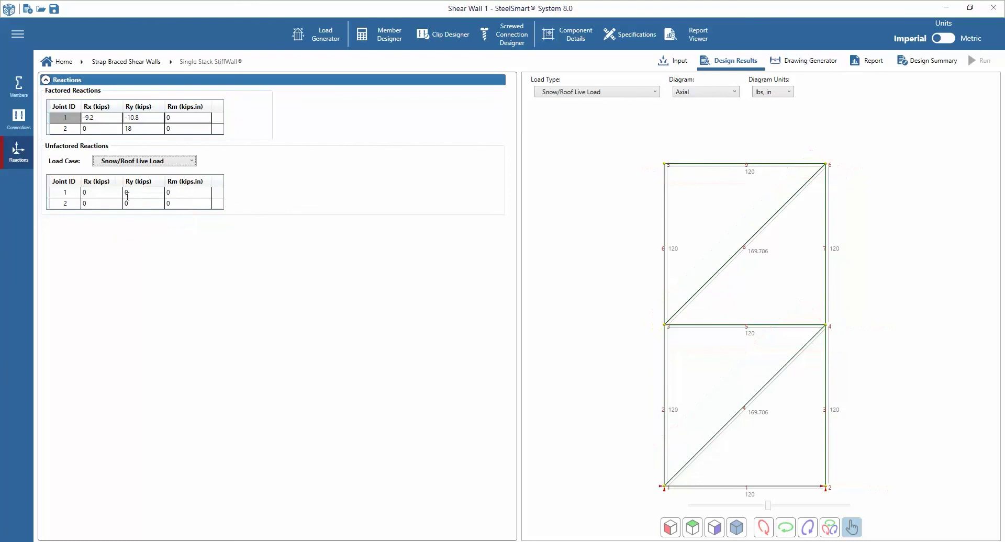
{"action": "left_click", "coordinate": [126, 164]}
{"action": "left_click", "coordinate": [125, 172]}
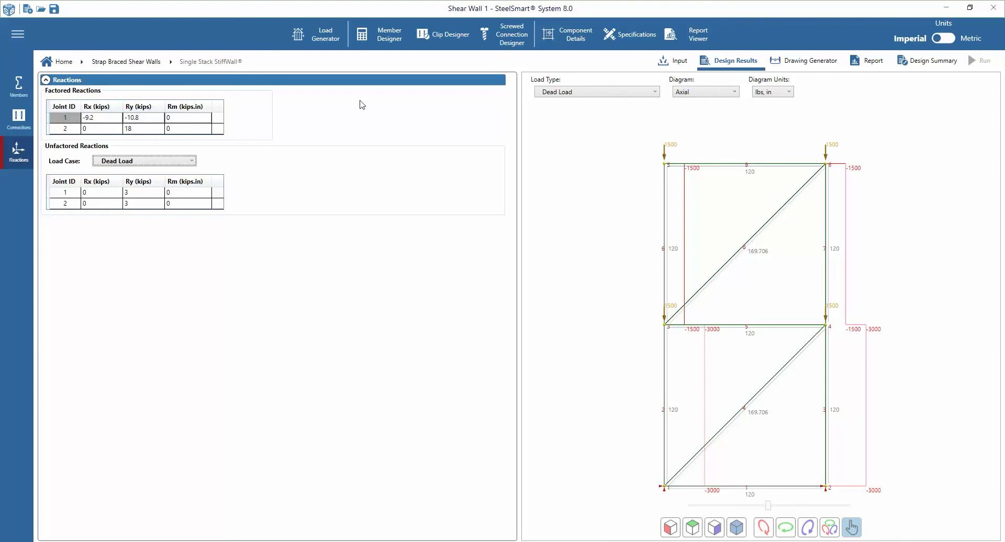
Step: Preview the elastic deflection diagram, then switch back to axial forces
{"action": "left_click", "coordinate": [696, 97]}
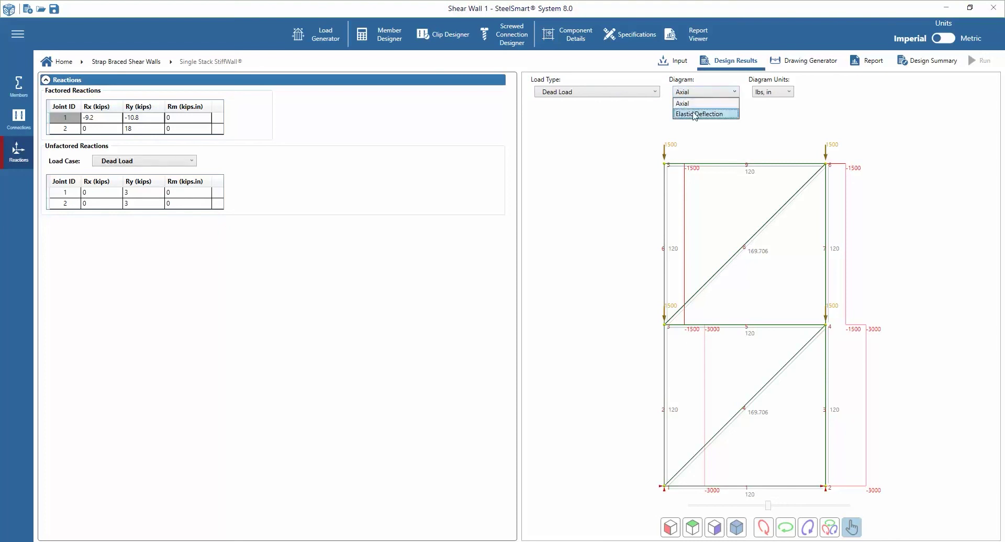
{"action": "left_click", "coordinate": [695, 114]}
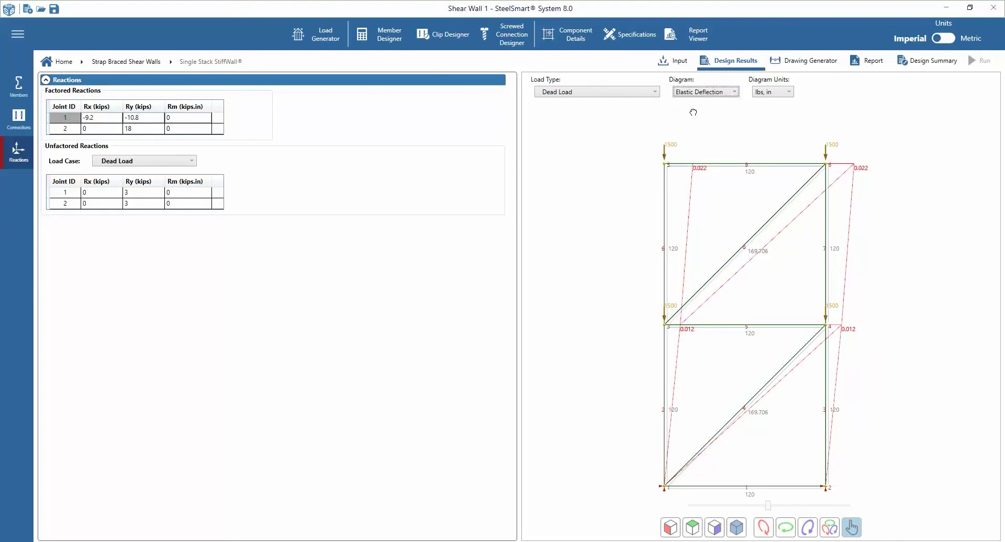
{"action": "left_click", "coordinate": [702, 94]}
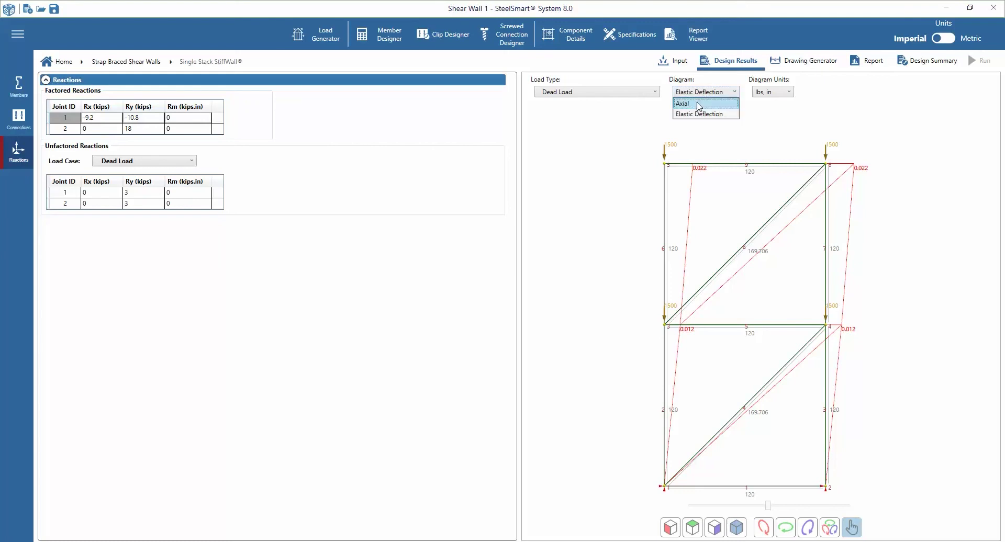
{"action": "left_click", "coordinate": [697, 103]}
Step: Show axial forces for 1.2 D + E, 1.2 D + W, Wind Load, then Seismic Load
{"action": "left_click", "coordinate": [605, 97]}
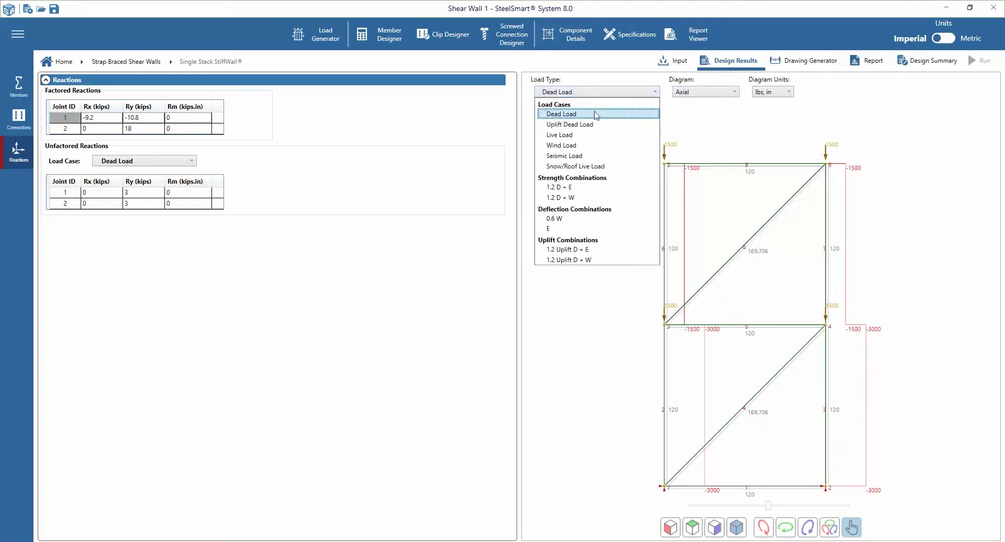
{"action": "left_click", "coordinate": [564, 188]}
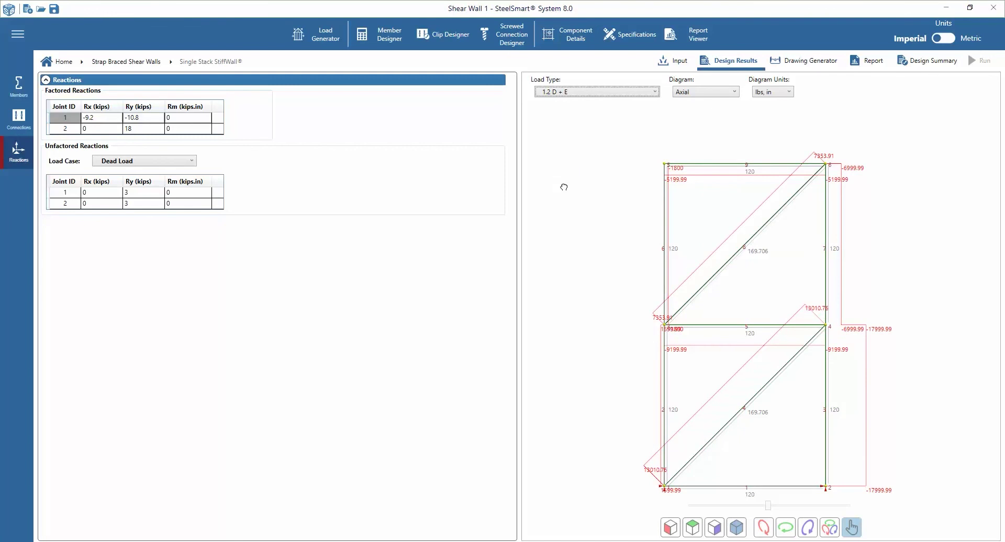
{"action": "left_click", "coordinate": [599, 94]}
{"action": "left_click", "coordinate": [568, 199]}
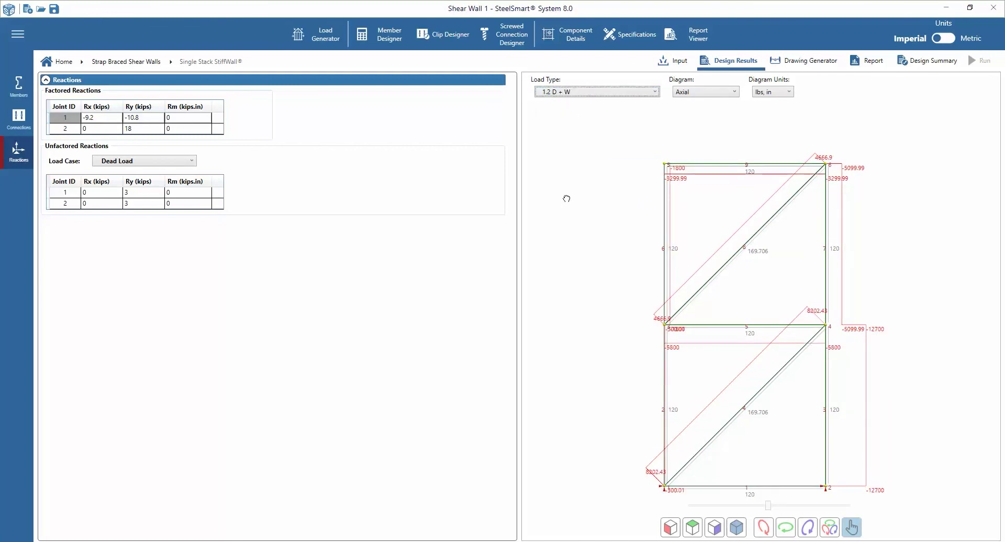
{"action": "left_click", "coordinate": [582, 94]}
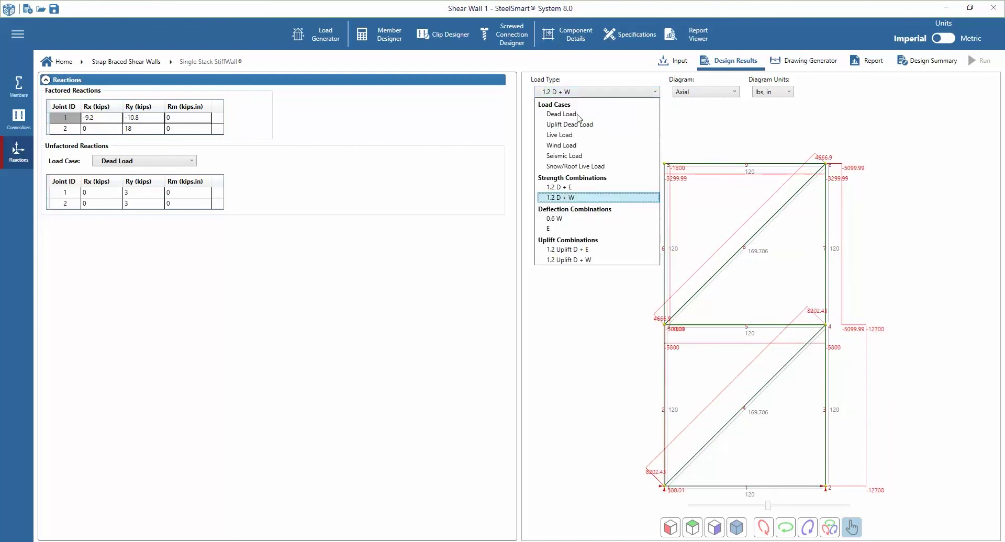
{"action": "left_click", "coordinate": [573, 148]}
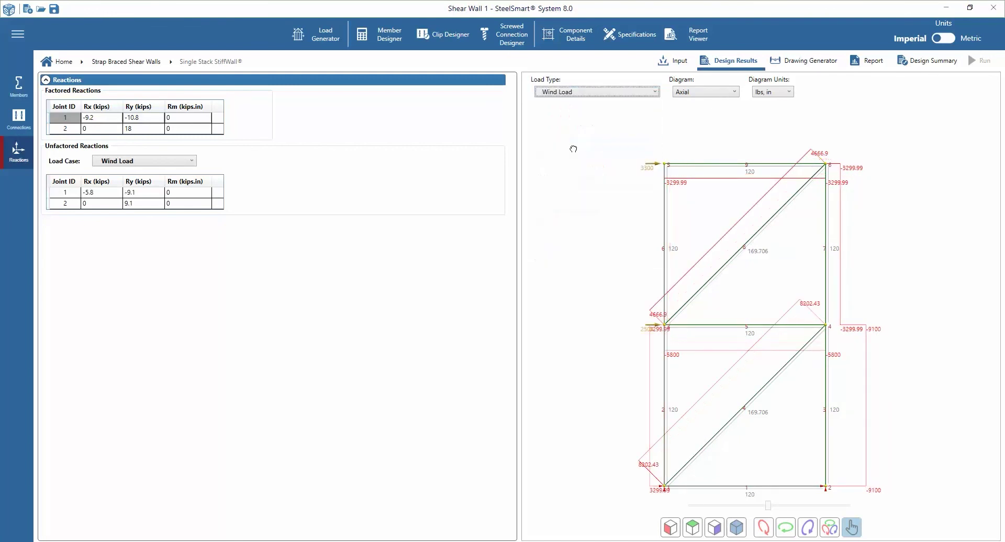
{"action": "left_click", "coordinate": [575, 94]}
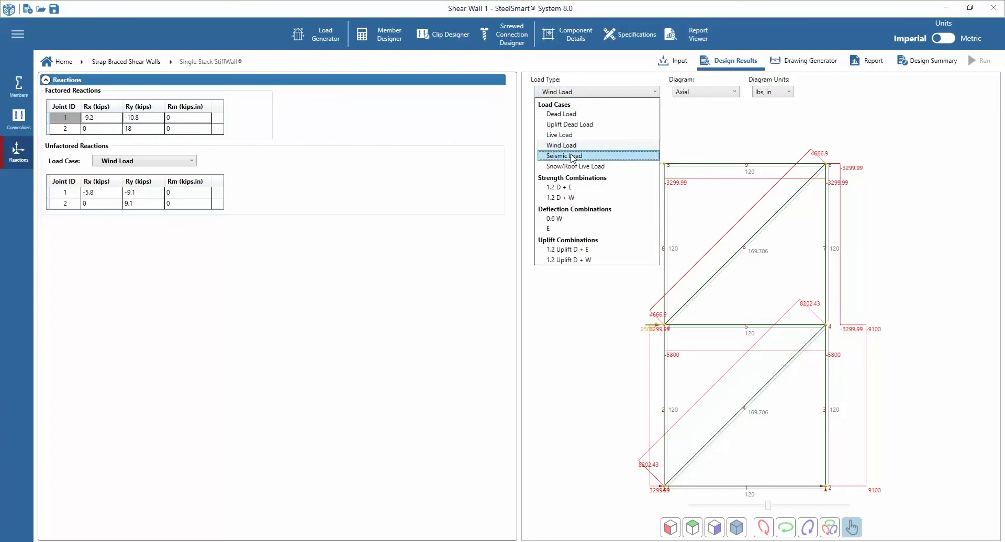
{"action": "left_click", "coordinate": [571, 155]}
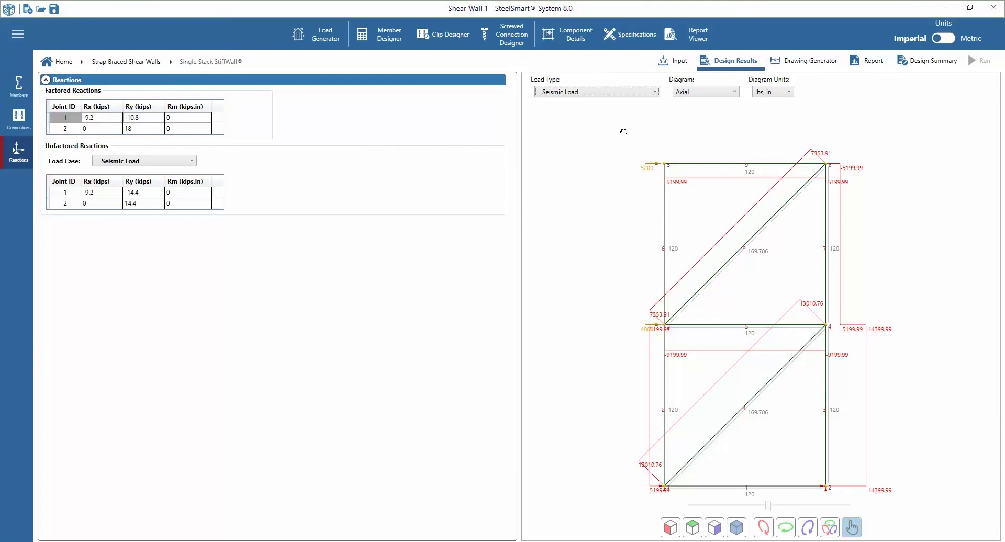
Step: Open the design report and scroll through its contents
{"action": "left_click", "coordinate": [867, 62]}
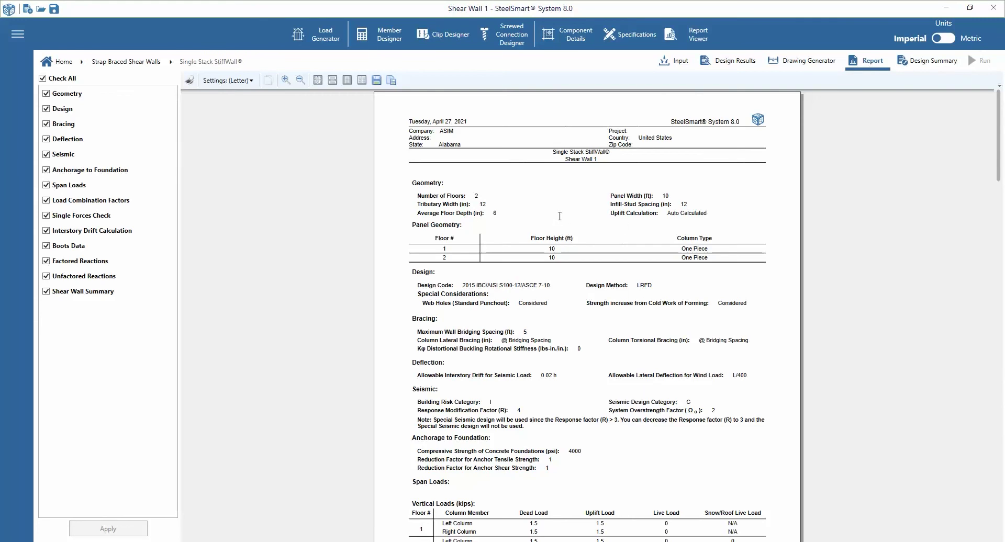
{"action": "scroll", "coordinate": [558, 216], "scroll_direction": "down", "scroll_amount": 4}
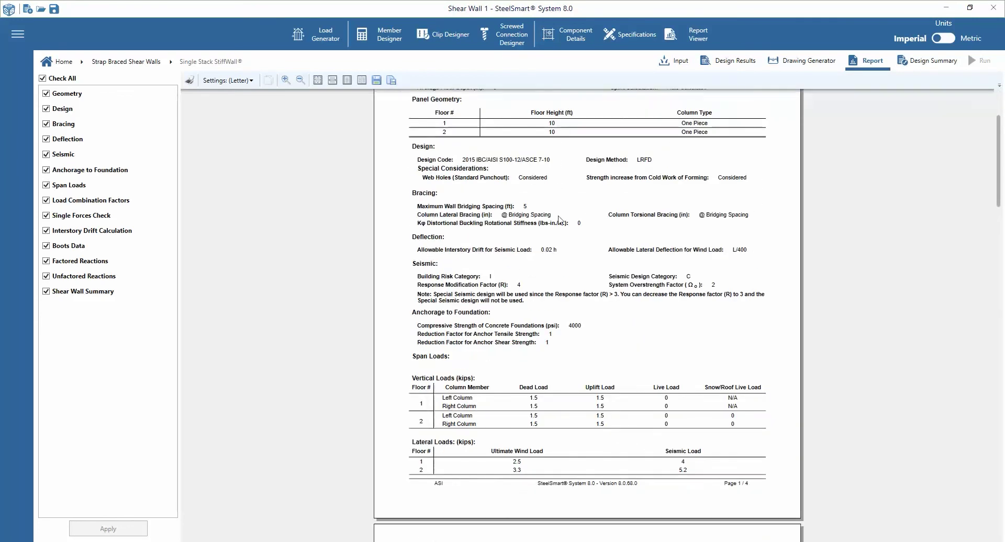
{"action": "scroll", "coordinate": [559, 215], "scroll_direction": "down", "scroll_amount": 3}
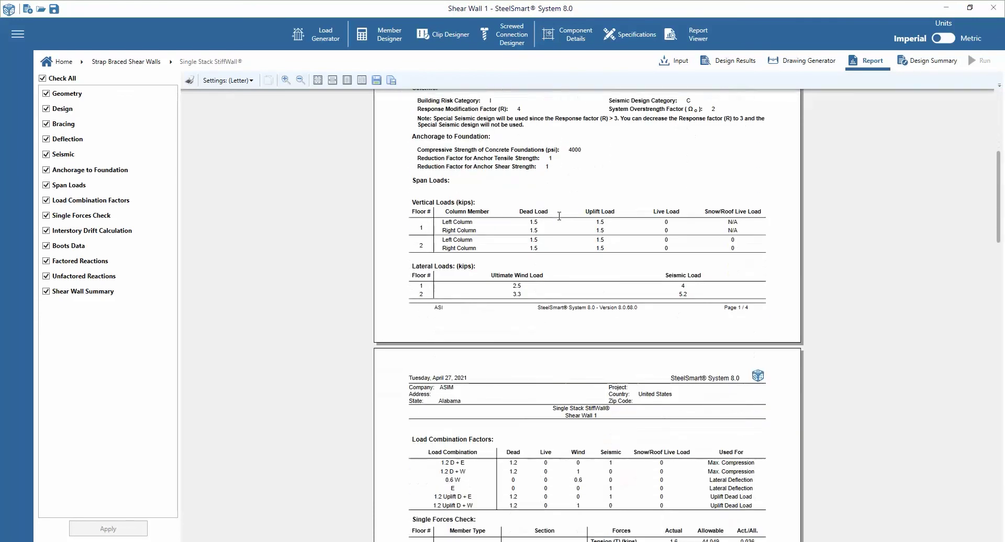
{"action": "scroll", "coordinate": [559, 215], "scroll_direction": "down", "scroll_amount": 4}
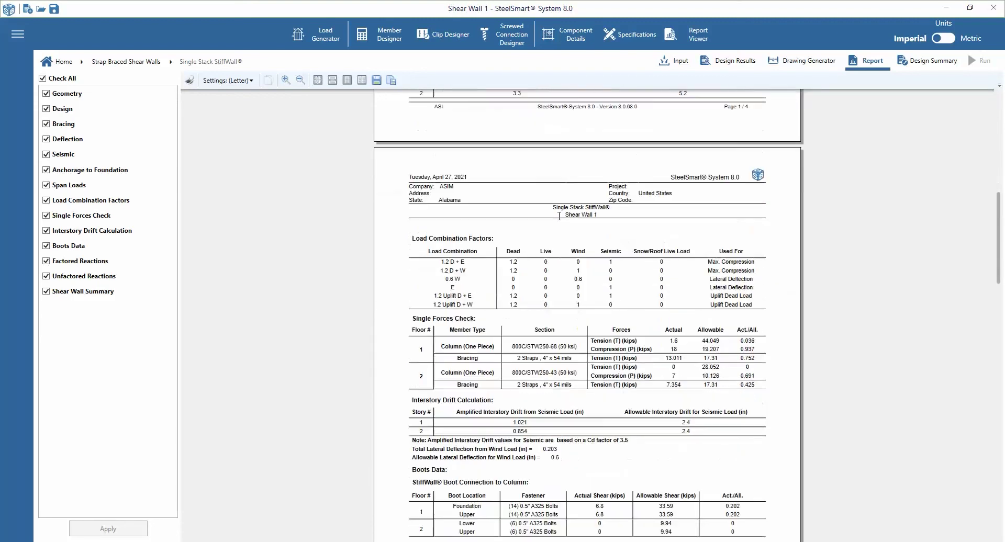
{"action": "scroll", "coordinate": [559, 216], "scroll_direction": "down", "scroll_amount": 1}
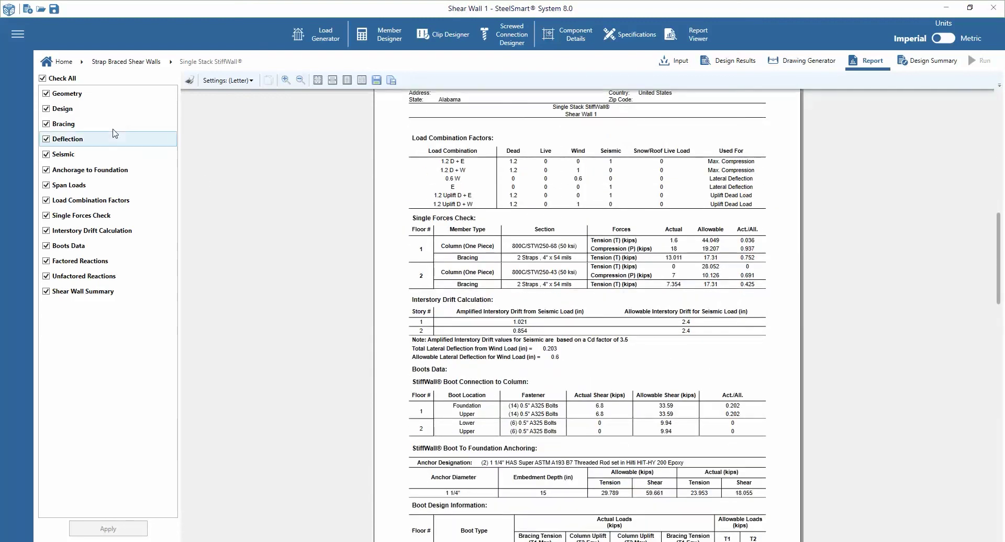
Step: Clear all sections, then apply Geometry and Design to regenerate the report
{"action": "left_click", "coordinate": [46, 94]}
{"action": "left_click", "coordinate": [46, 109]}
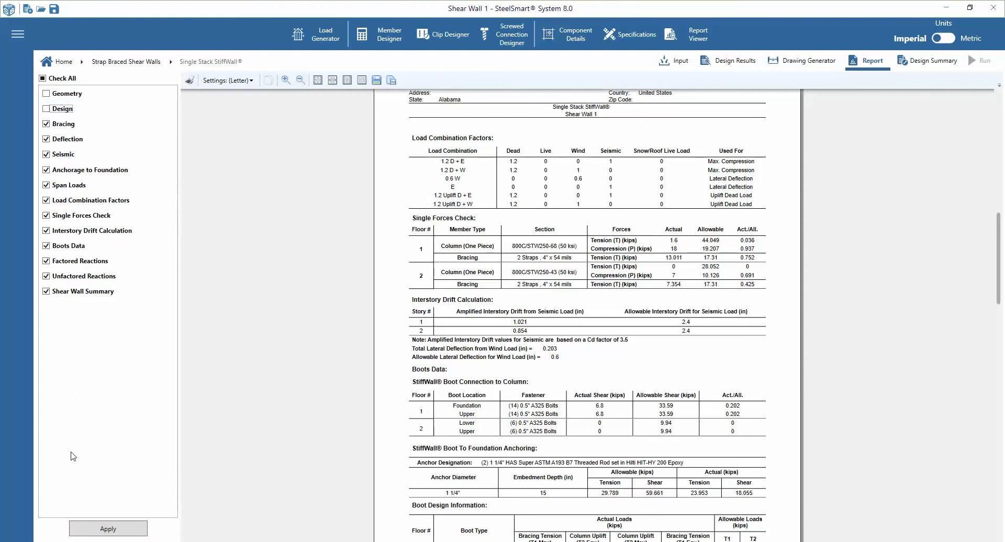
{"action": "left_click", "coordinate": [43, 78]}
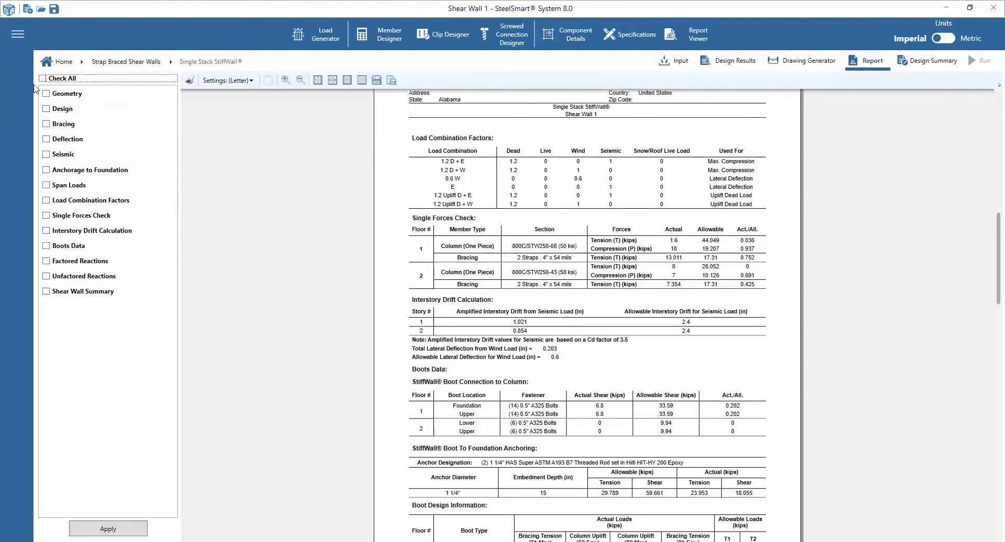
{"action": "left_click", "coordinate": [62, 94]}
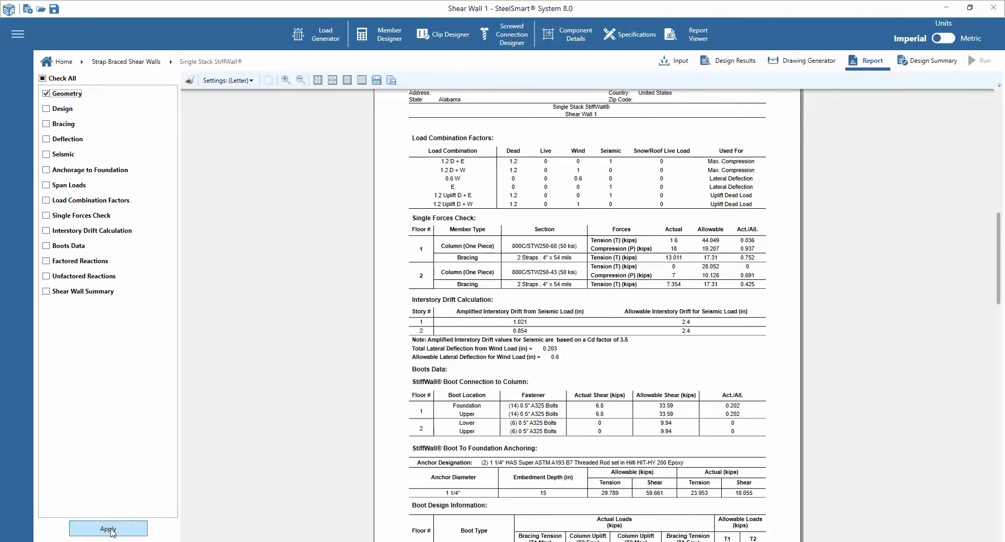
{"action": "left_click", "coordinate": [113, 528]}
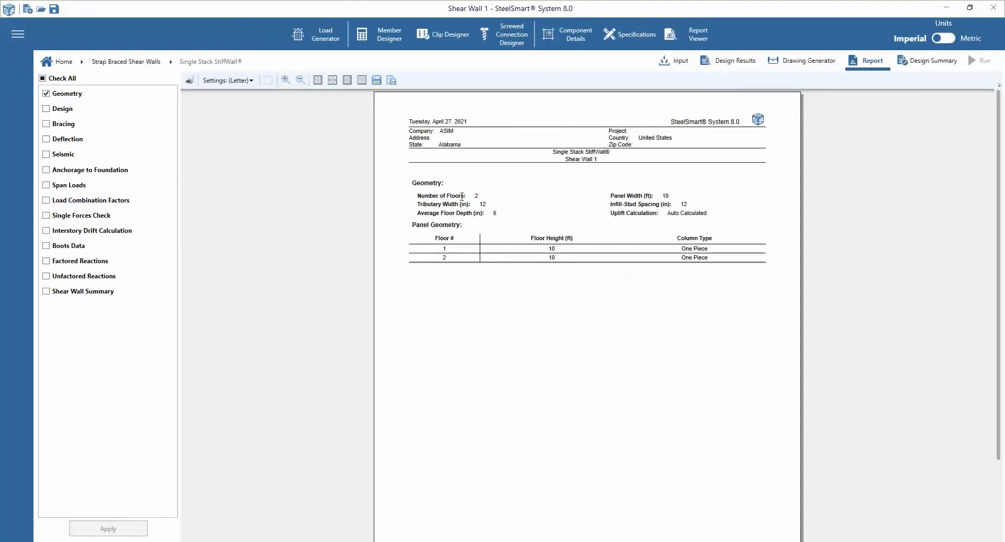
{"action": "left_click", "coordinate": [61, 109]}
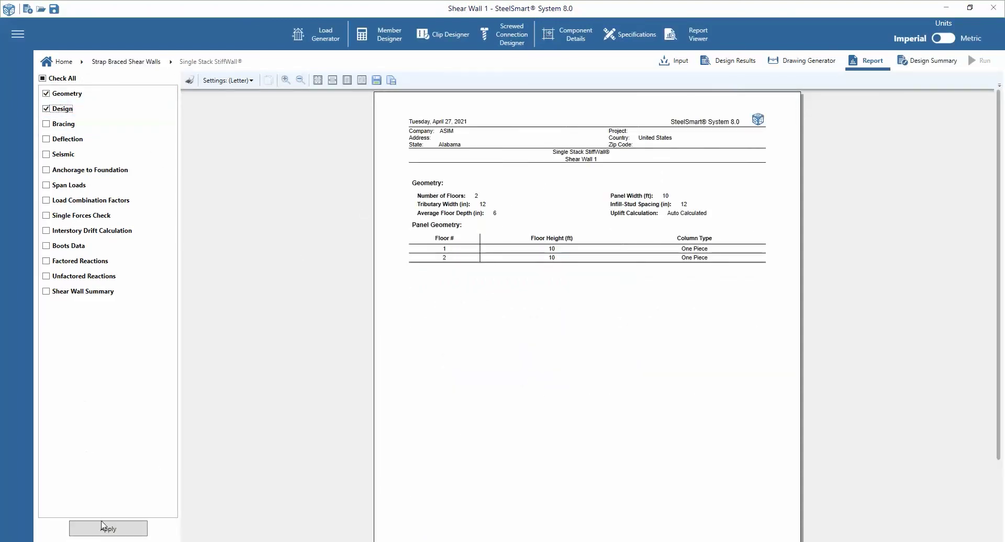
{"action": "left_click", "coordinate": [106, 528]}
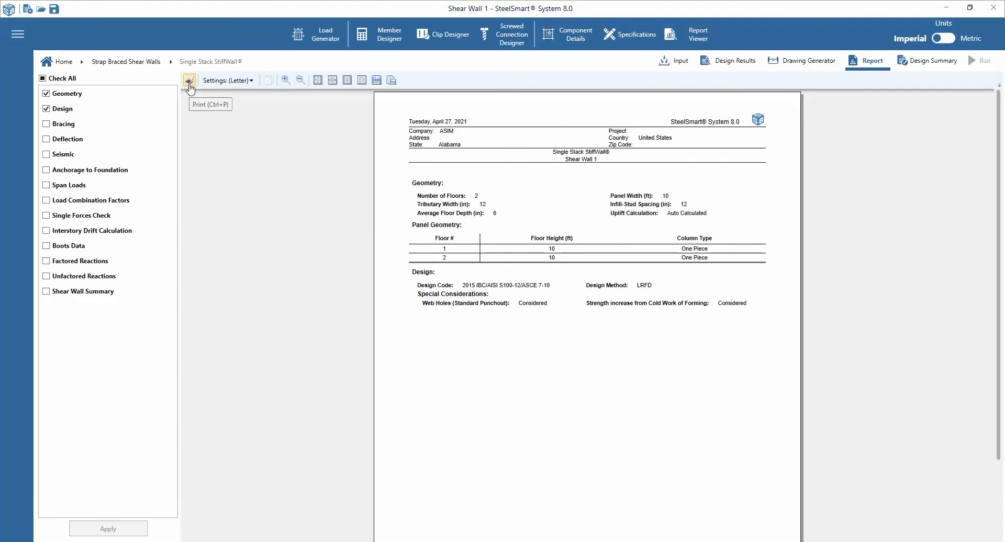
{"action": "left_click", "coordinate": [189, 81]}
{"action": "left_click", "coordinate": [190, 80]}
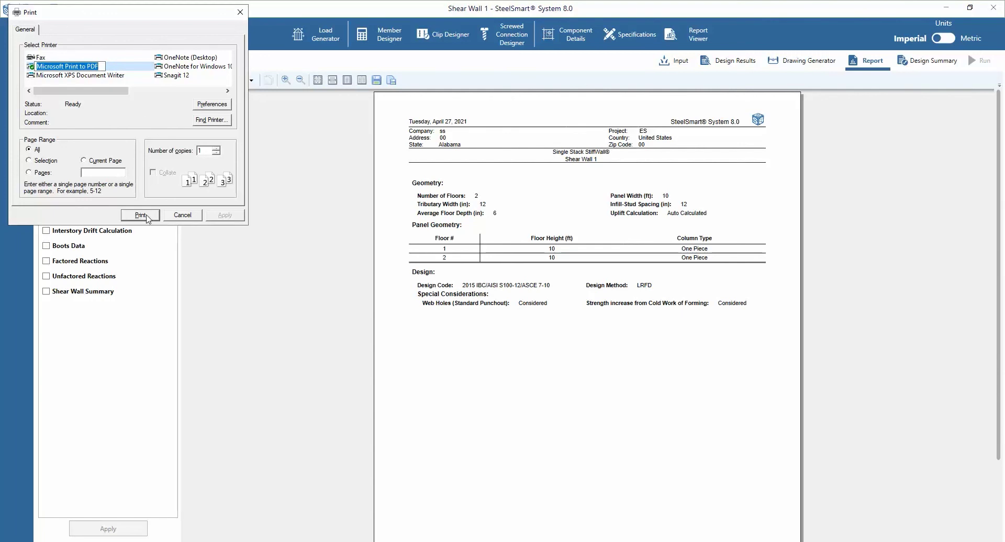
{"action": "left_click", "coordinate": [147, 218]}
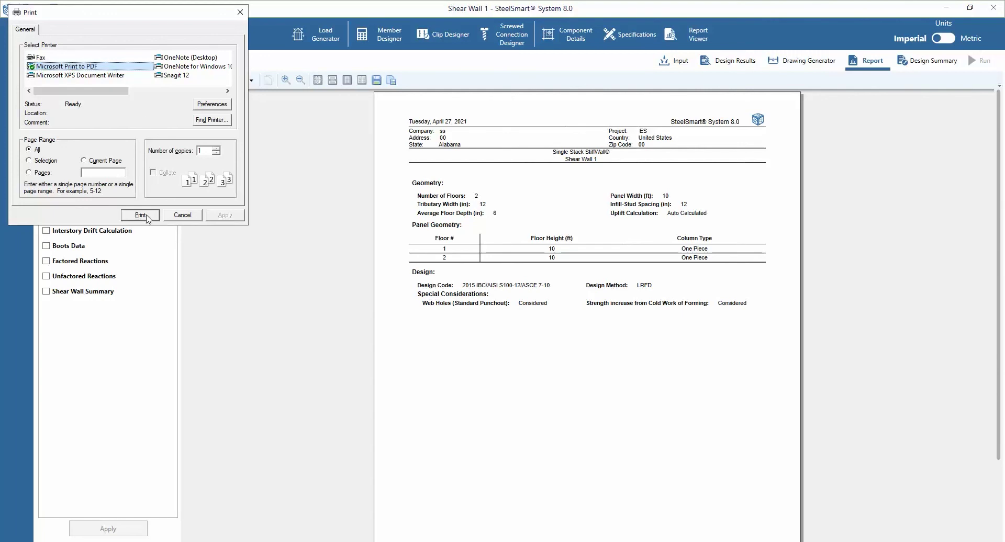
{"action": "left_click", "coordinate": [140, 215]}
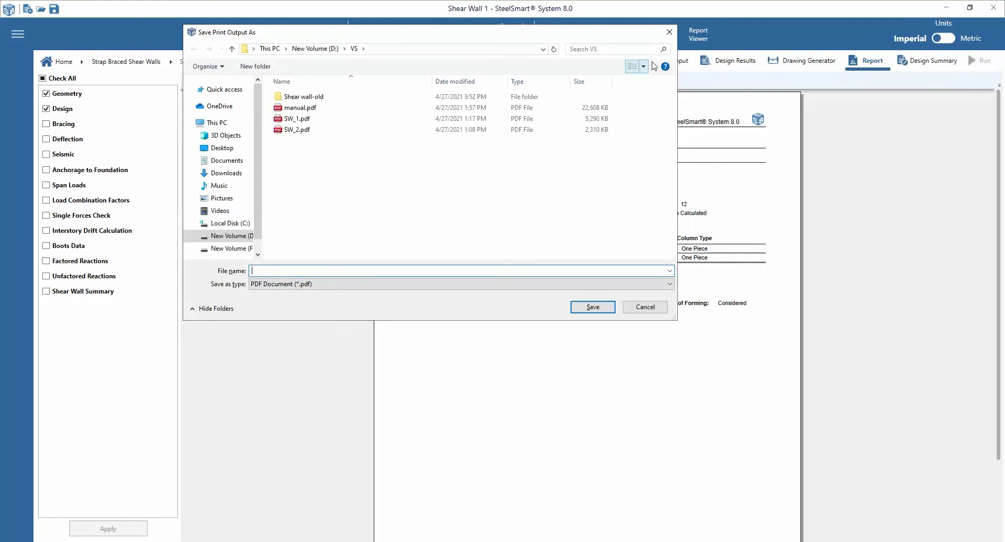
{"action": "left_click", "coordinate": [669, 32]}
{"action": "left_click", "coordinate": [379, 84]}
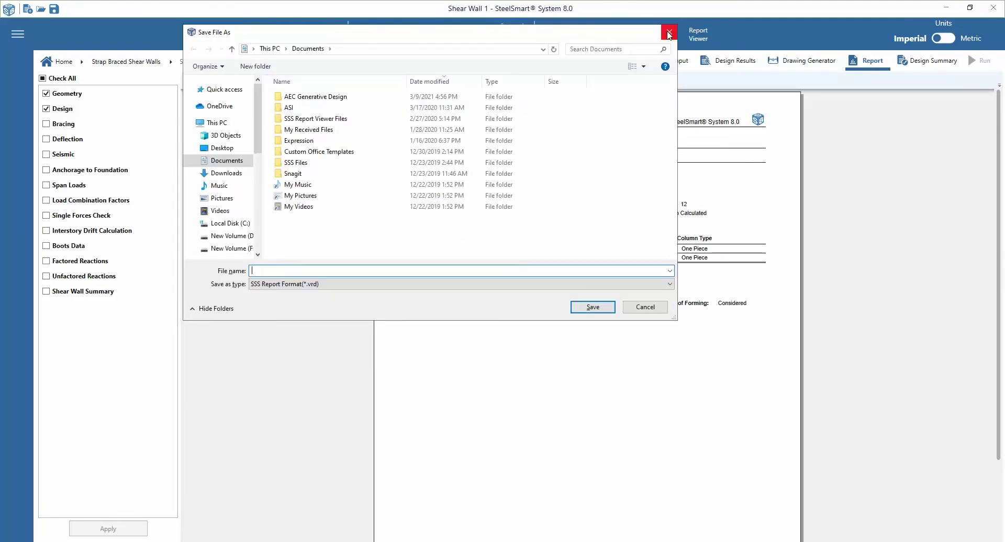
{"action": "left_click", "coordinate": [669, 32]}
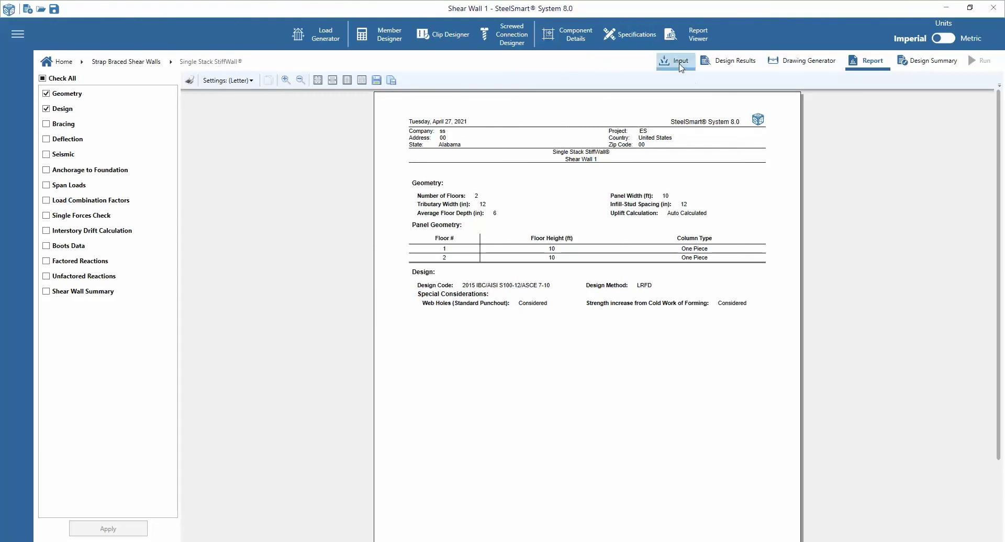
Step: Unlock the wall input, discarding analysis and design data, then view Members and joint Loads
{"action": "left_click", "coordinate": [677, 61]}
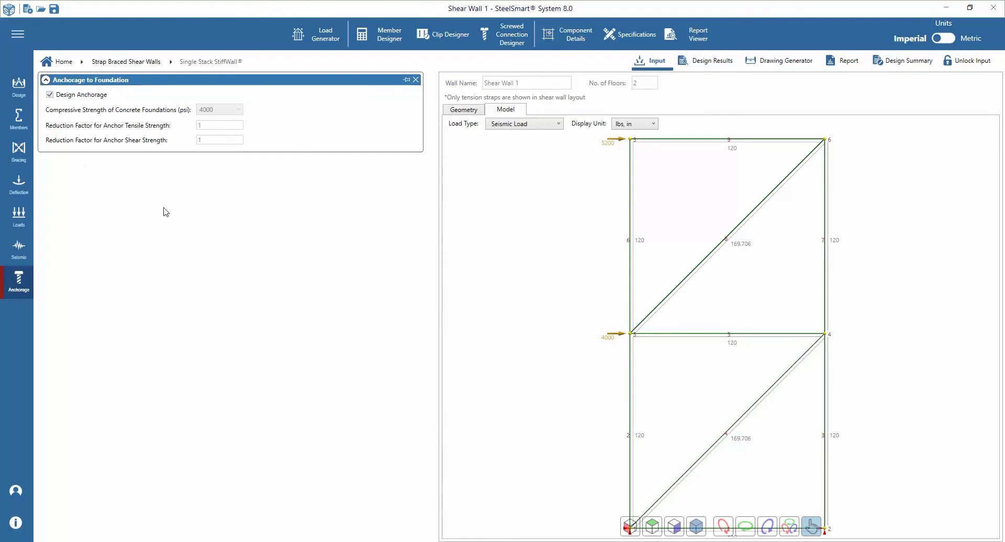
{"action": "left_click", "coordinate": [960, 62]}
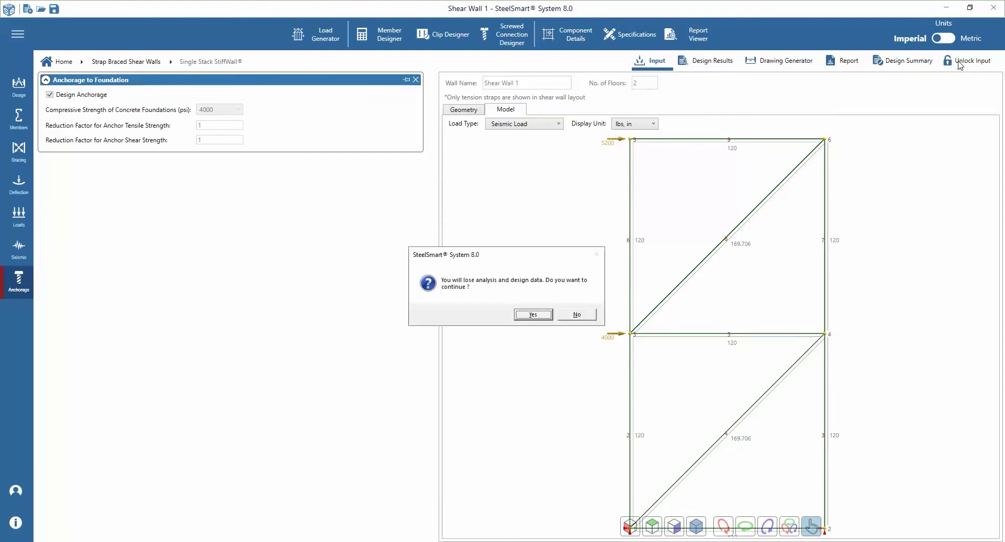
{"action": "left_click", "coordinate": [541, 315]}
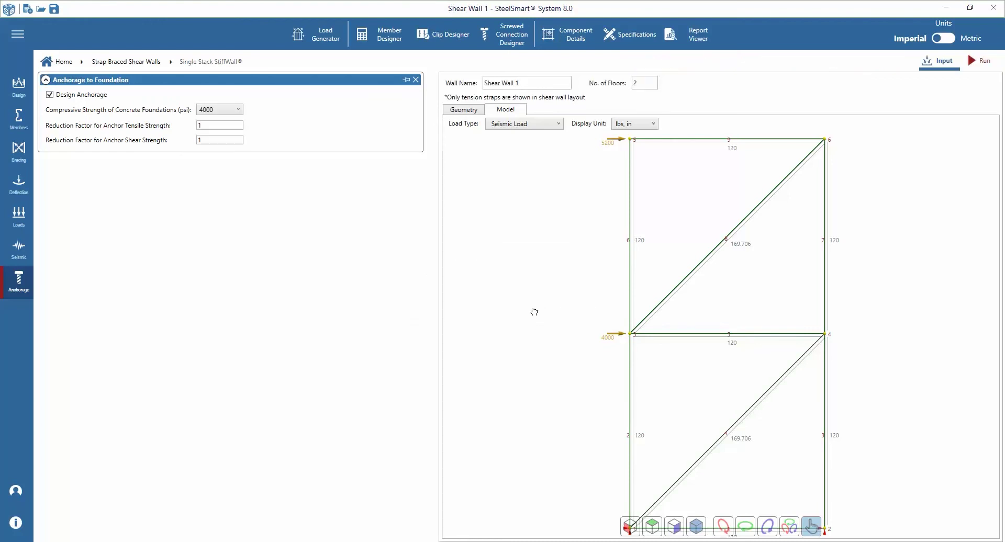
{"action": "left_click", "coordinate": [18, 118]}
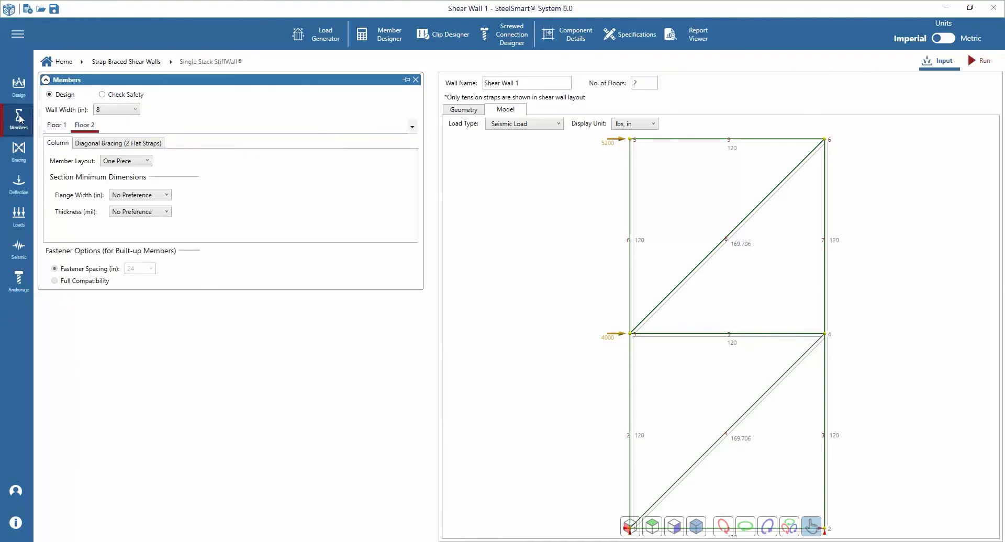
{"action": "left_click", "coordinate": [19, 225]}
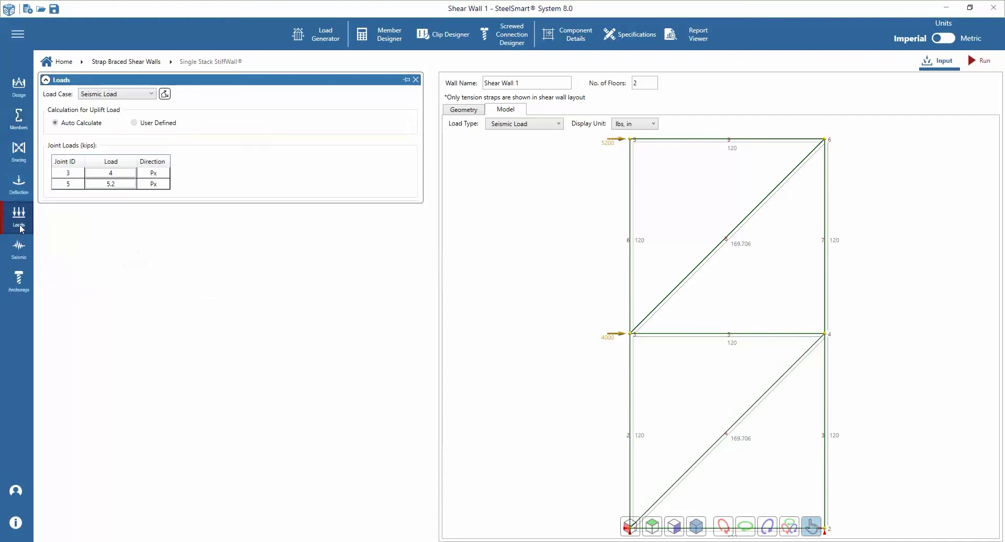